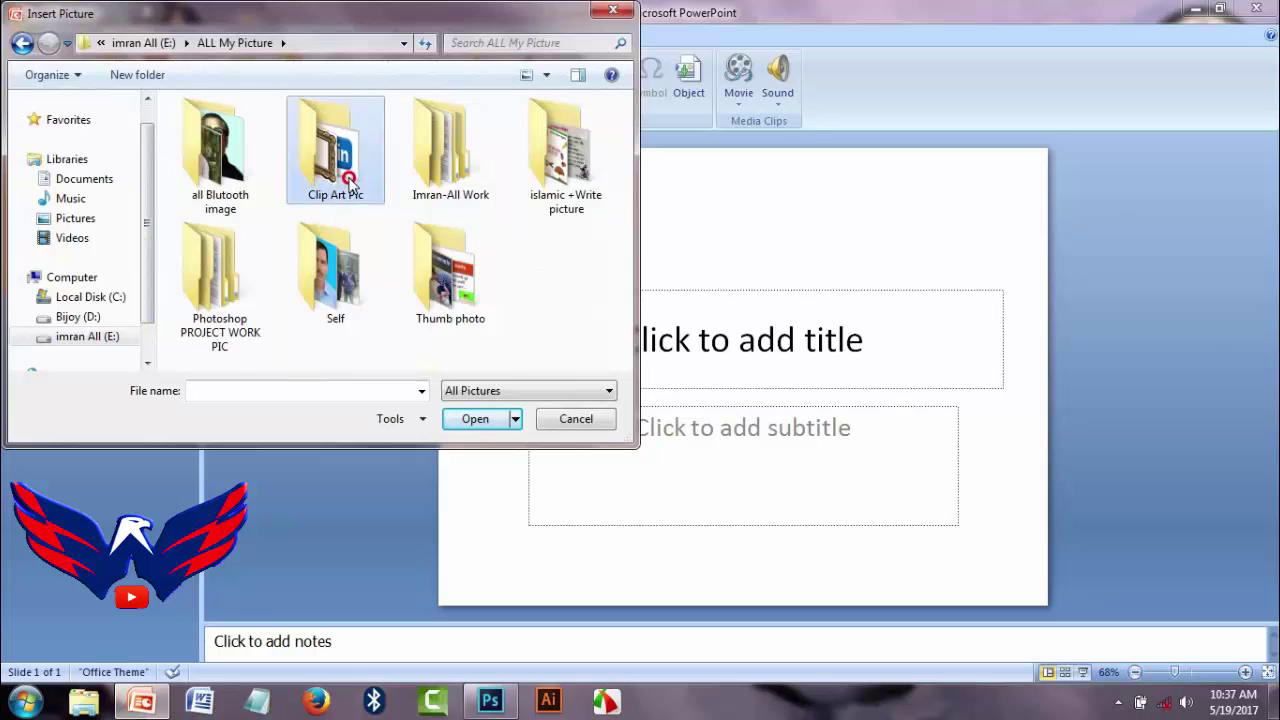
Step: Insert the black Tea time cup picture from the Clip Art Pic folder onto the slide
left_click(325, 183)
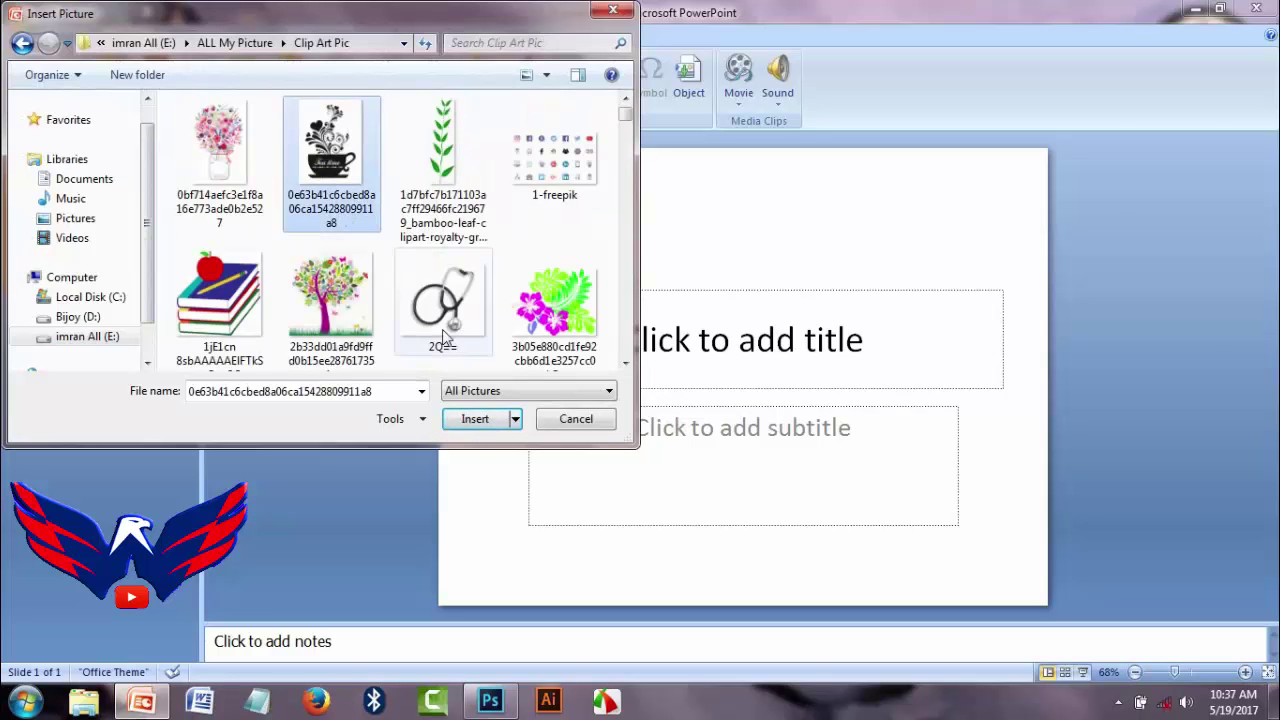
left_click(474, 419)
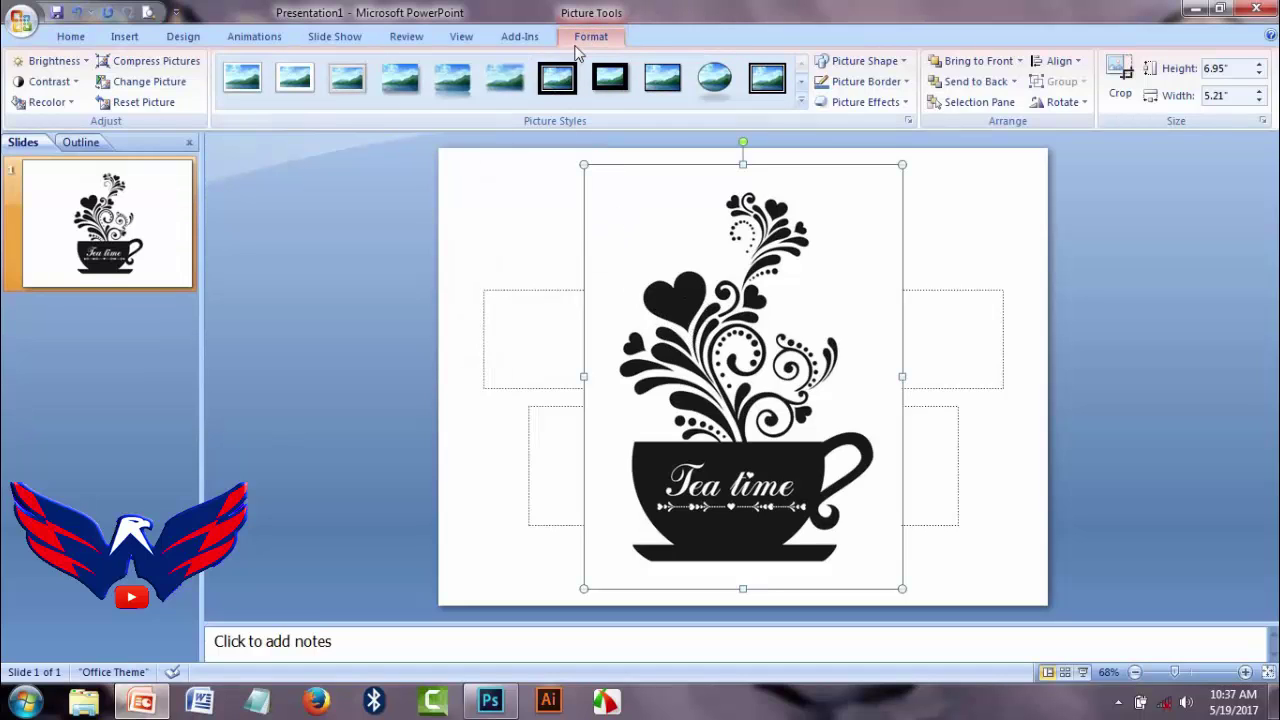
Step: Open the Clip Organizer from the clip art tools and move its window over the slide
left_click(120, 39)
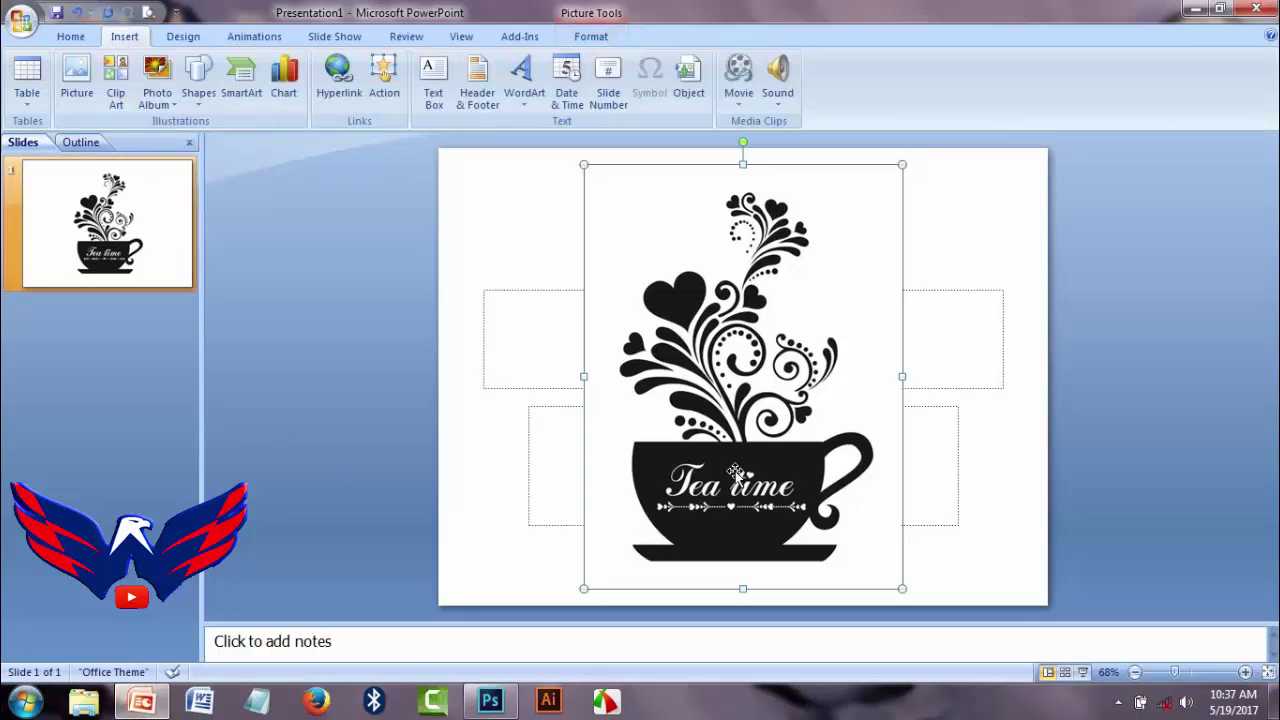
left_click(116, 95)
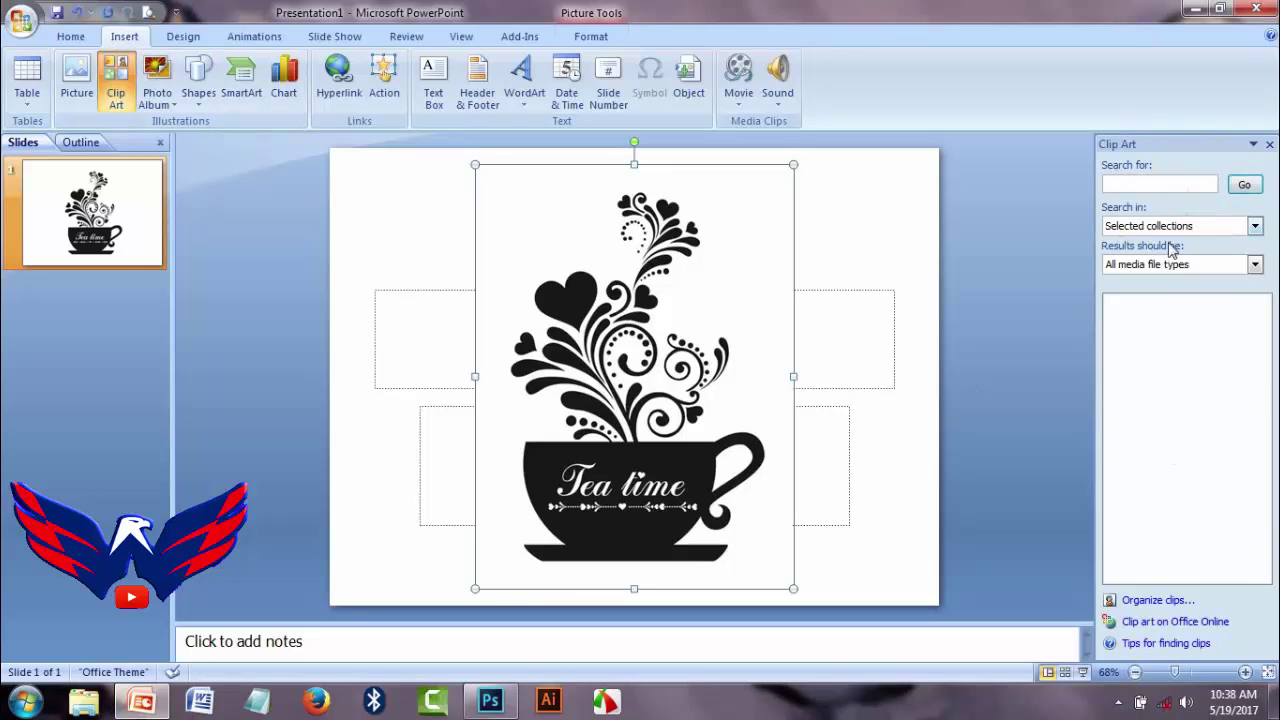
left_click(1158, 600)
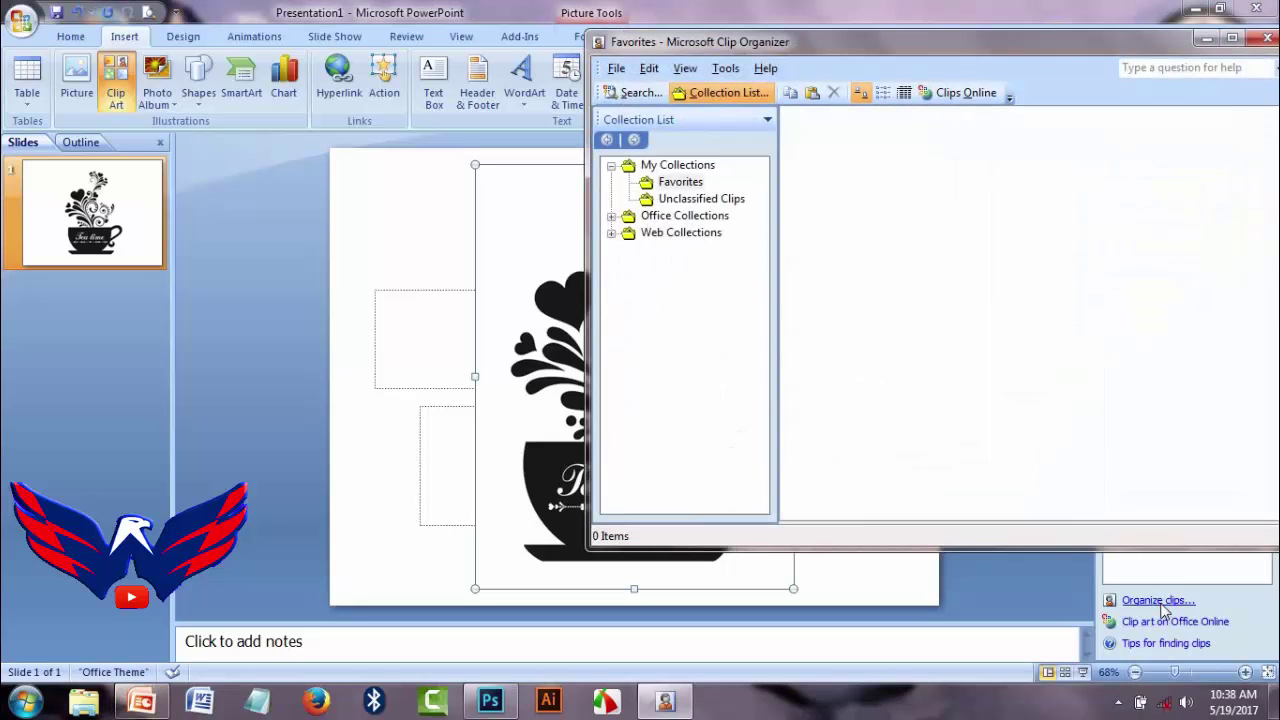
left_click_drag(995, 45, 721, 112)
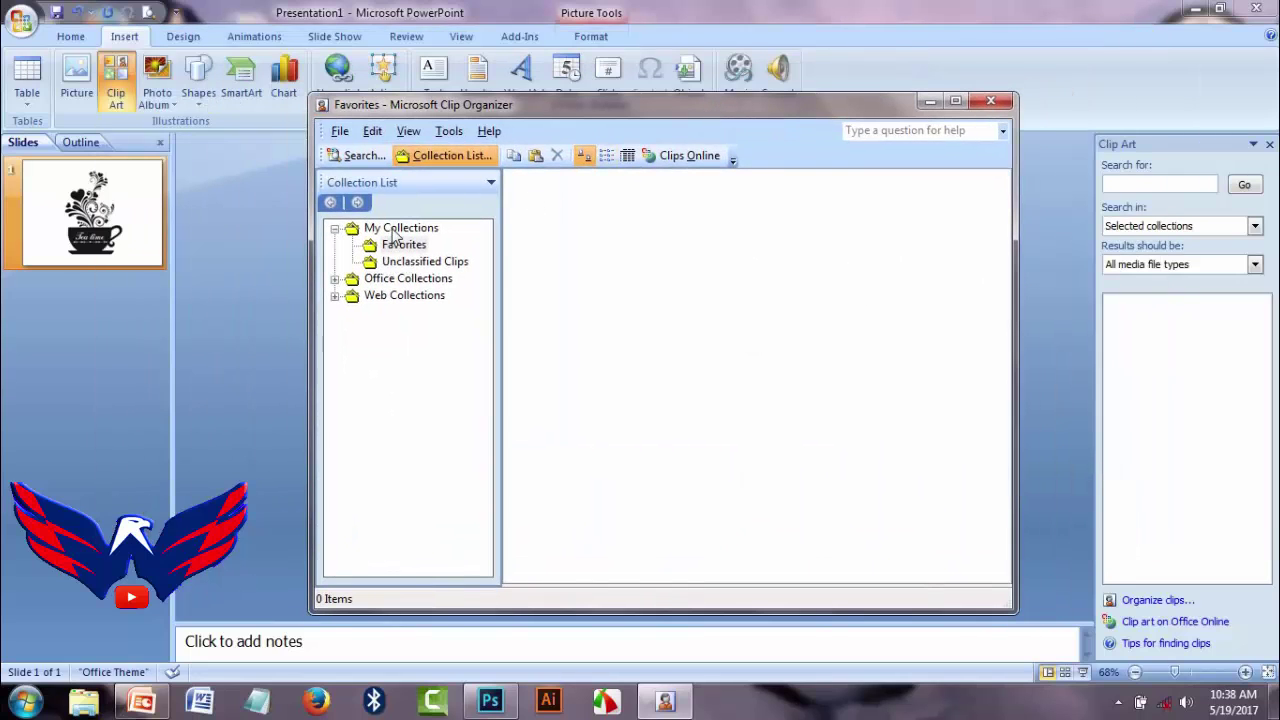
Step: Browse the Office Collections, looking through the Academic, Agriculture, Animals, Arts and AutoShapes categories
double_click(397, 287)
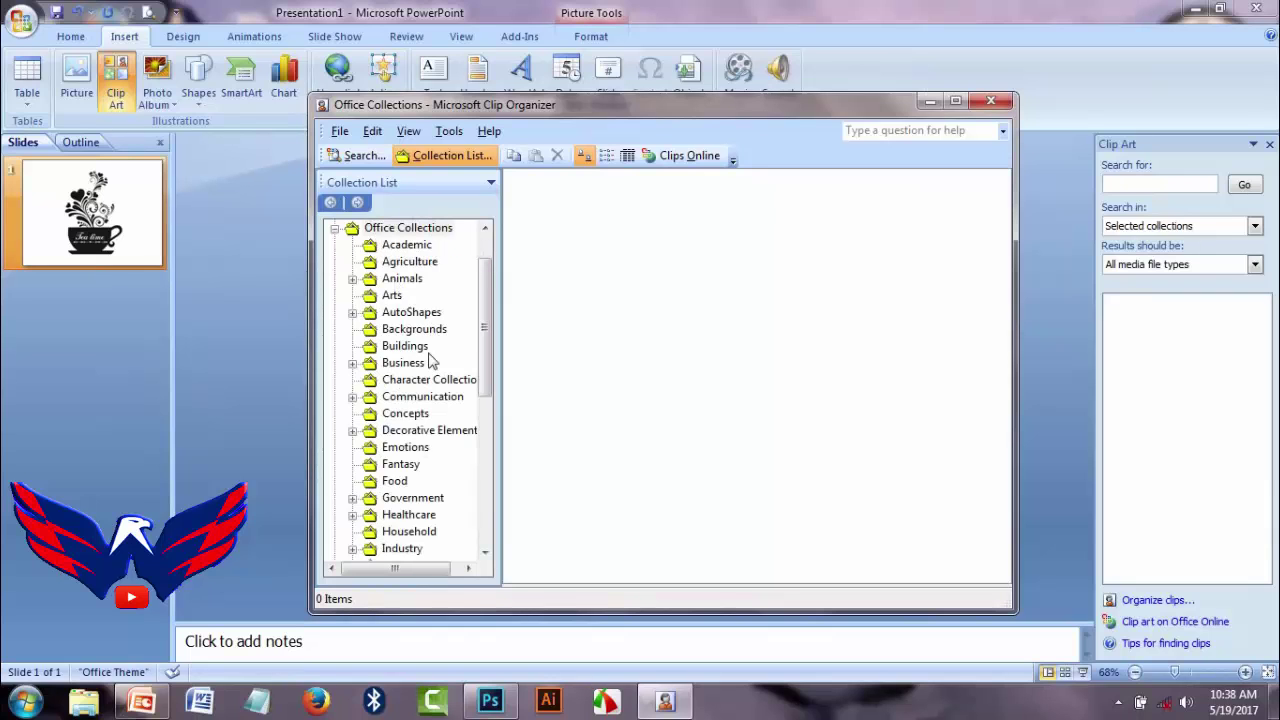
left_click_drag(484, 335, 477, 283)
left_click(414, 248)
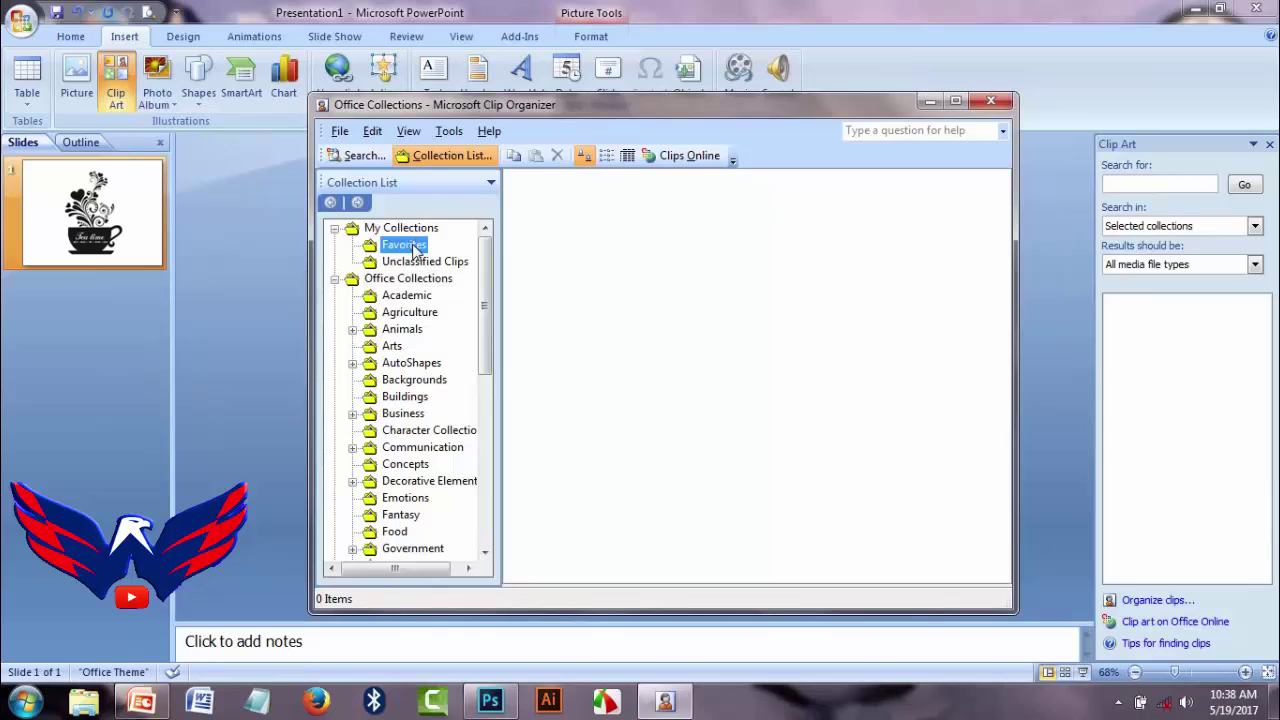
left_click(414, 293)
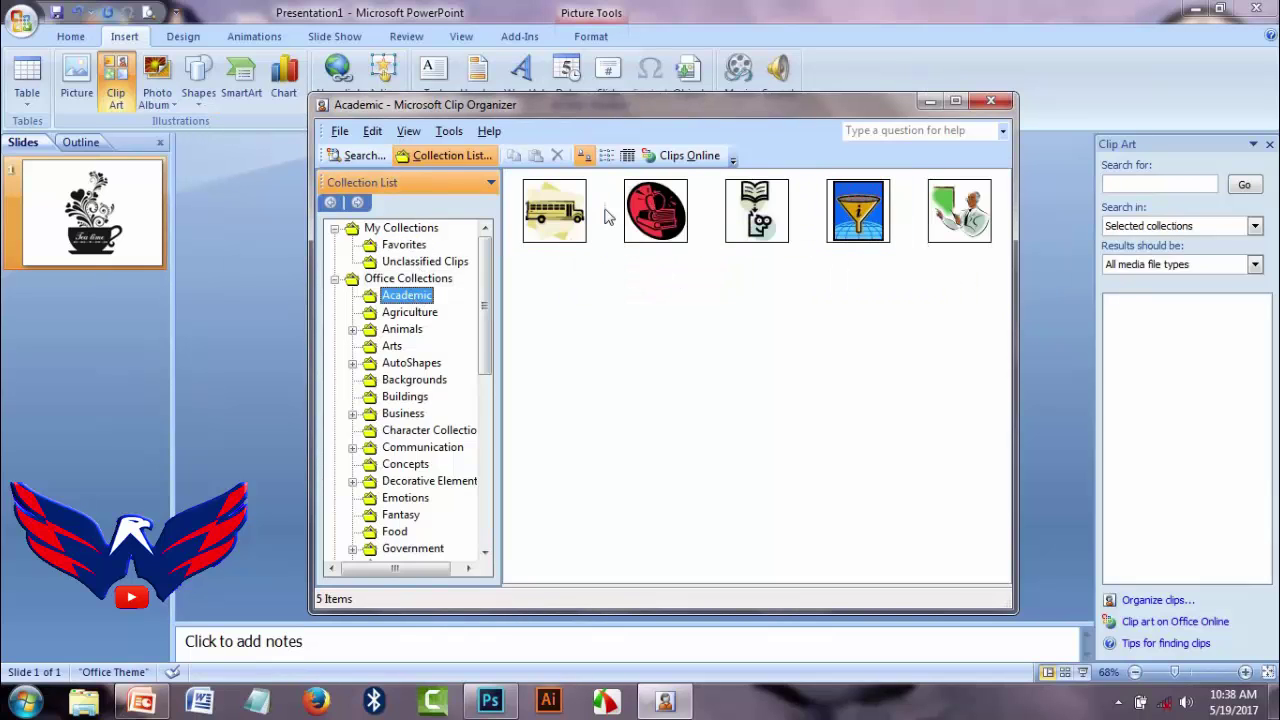
left_click_drag(826, 106, 1049, 79)
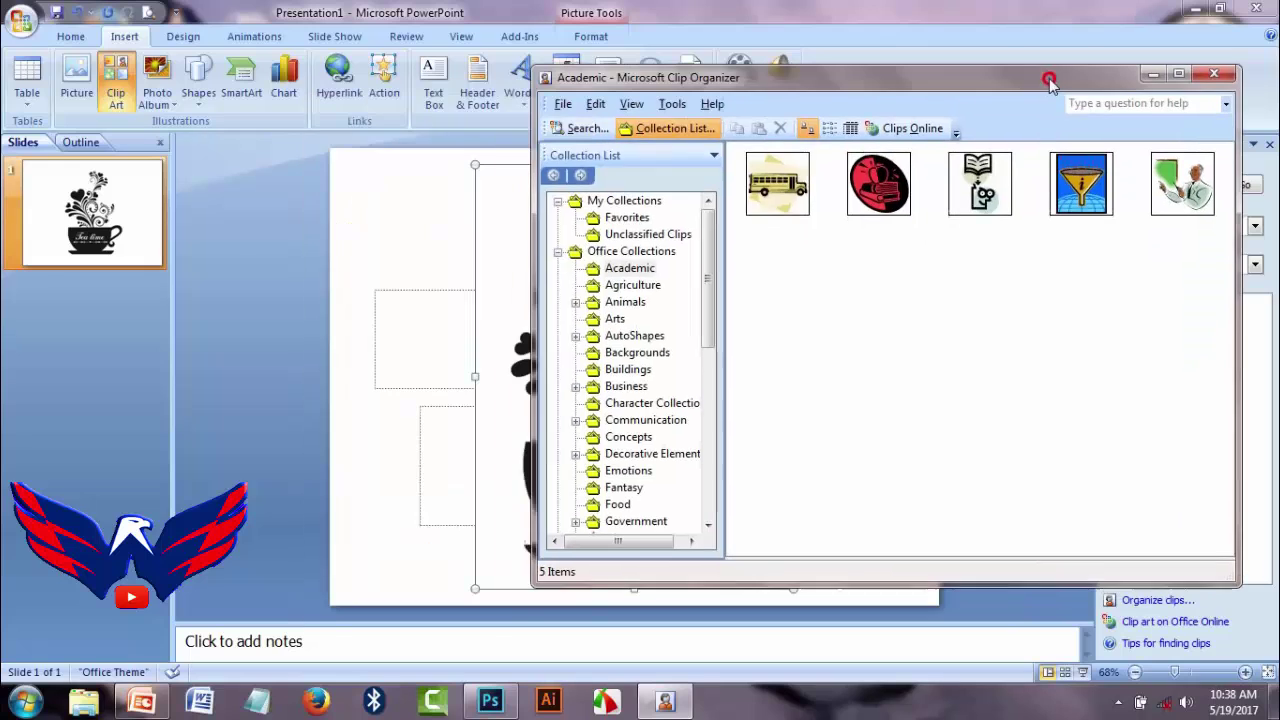
left_click(633, 288)
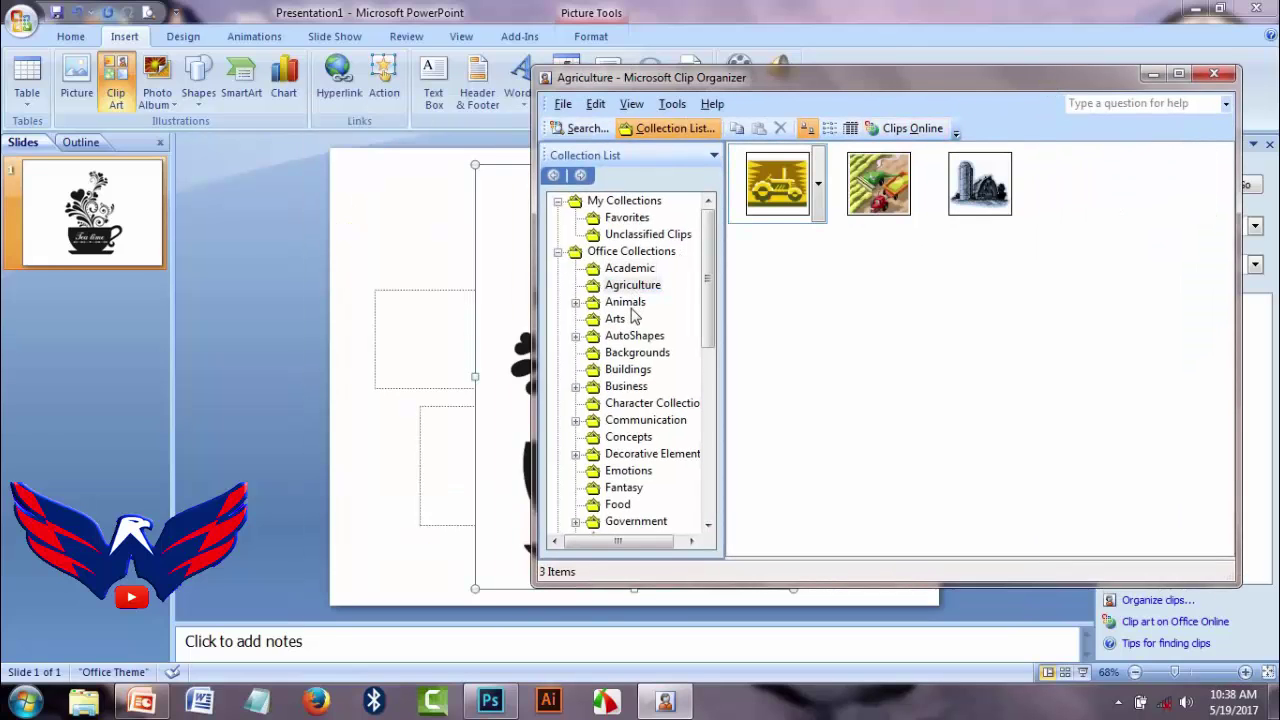
left_click(630, 304)
left_click(617, 320)
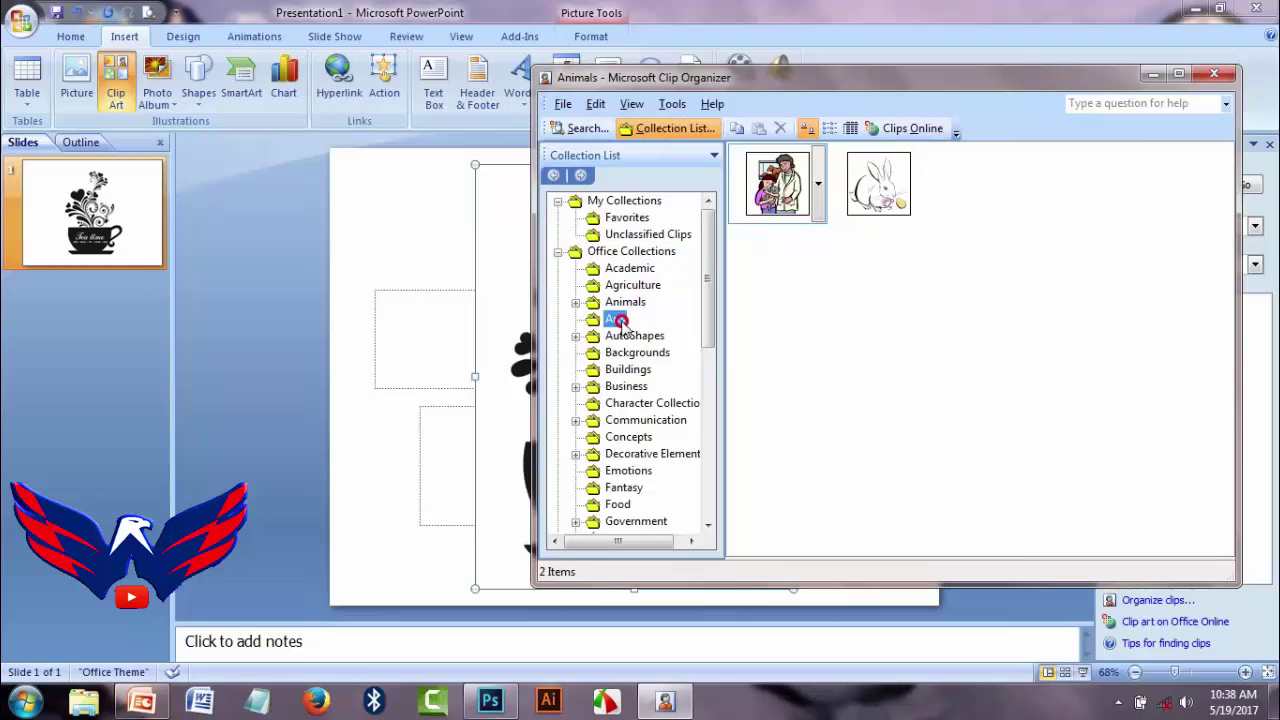
left_click(630, 337)
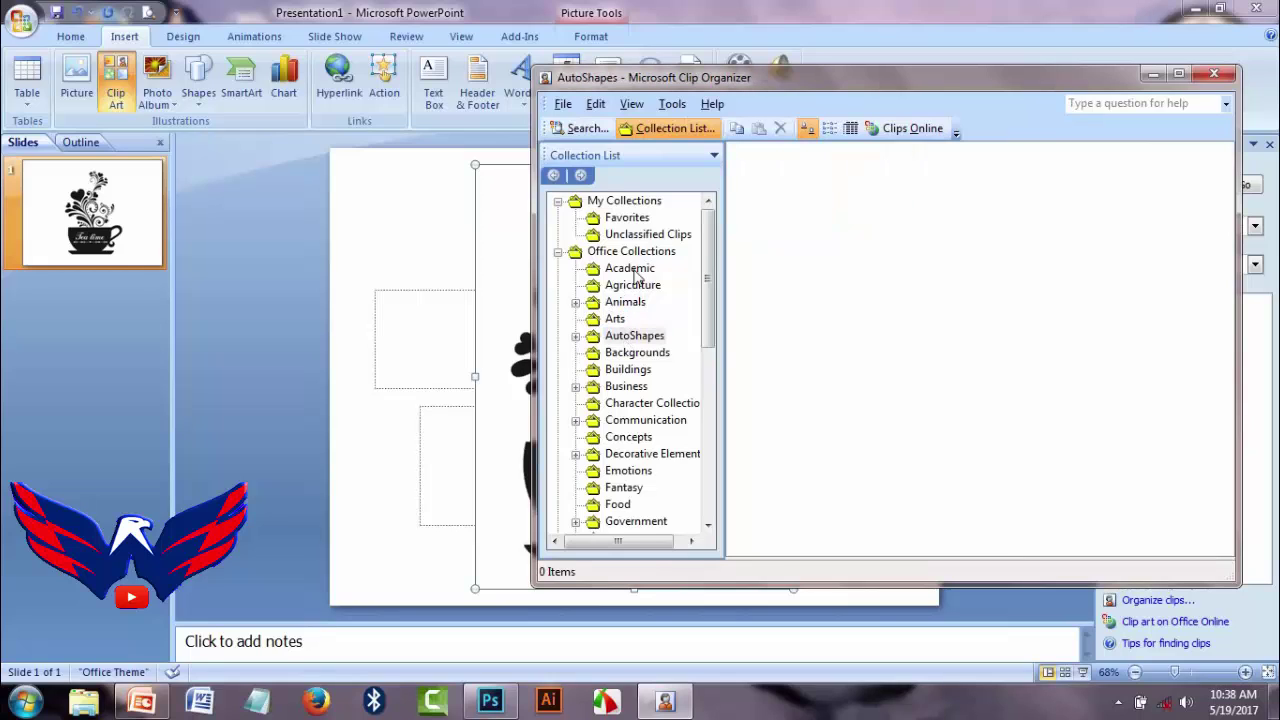
Step: Insert the clip of a teacher at a green board from the Academic collection onto the slide
left_click(632, 270)
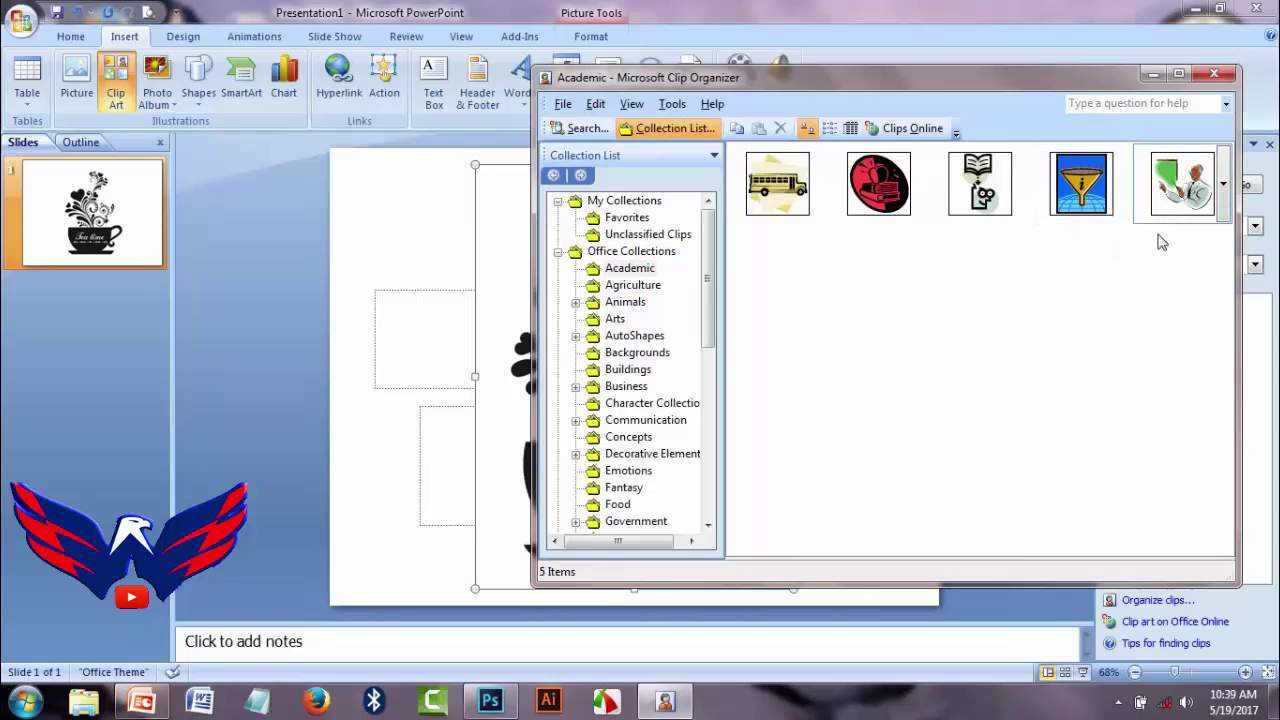
left_click_drag(1172, 190, 440, 290)
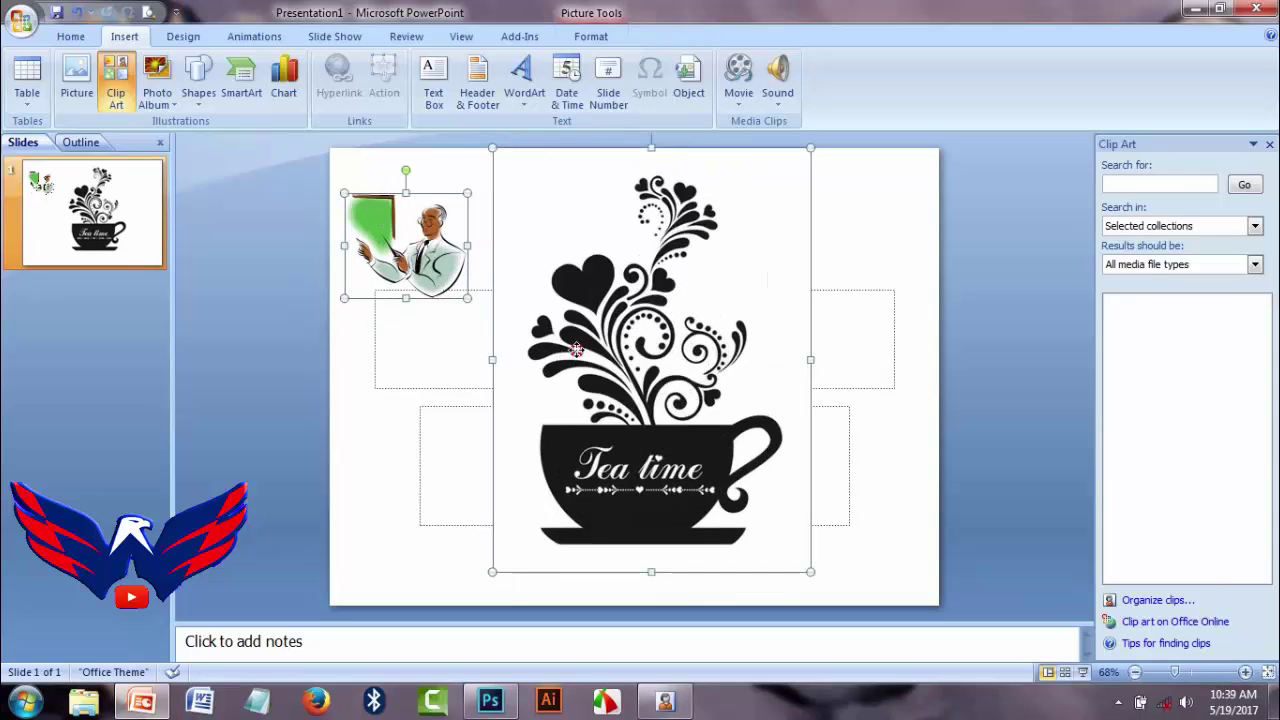
Step: Delete the Tea time cup picture and the empty title and subtitle placeholders from the slide
left_click(384, 520)
left_click(610, 520)
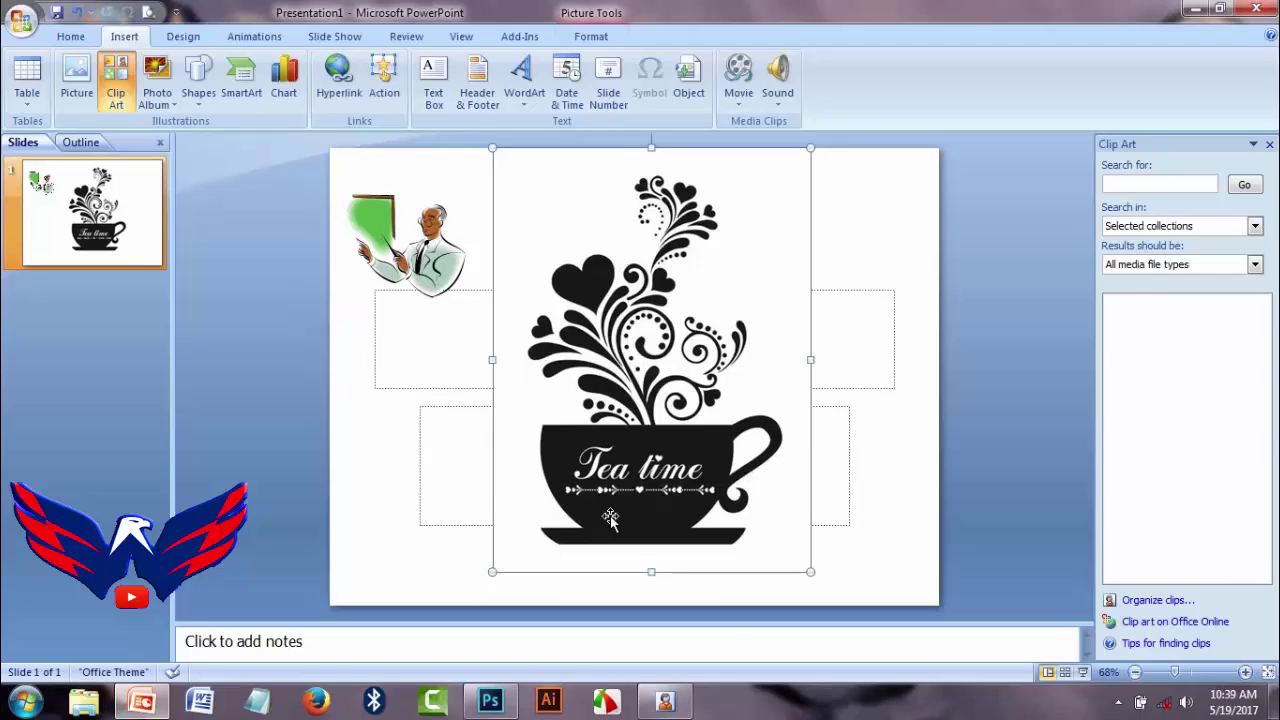
key("Delete")
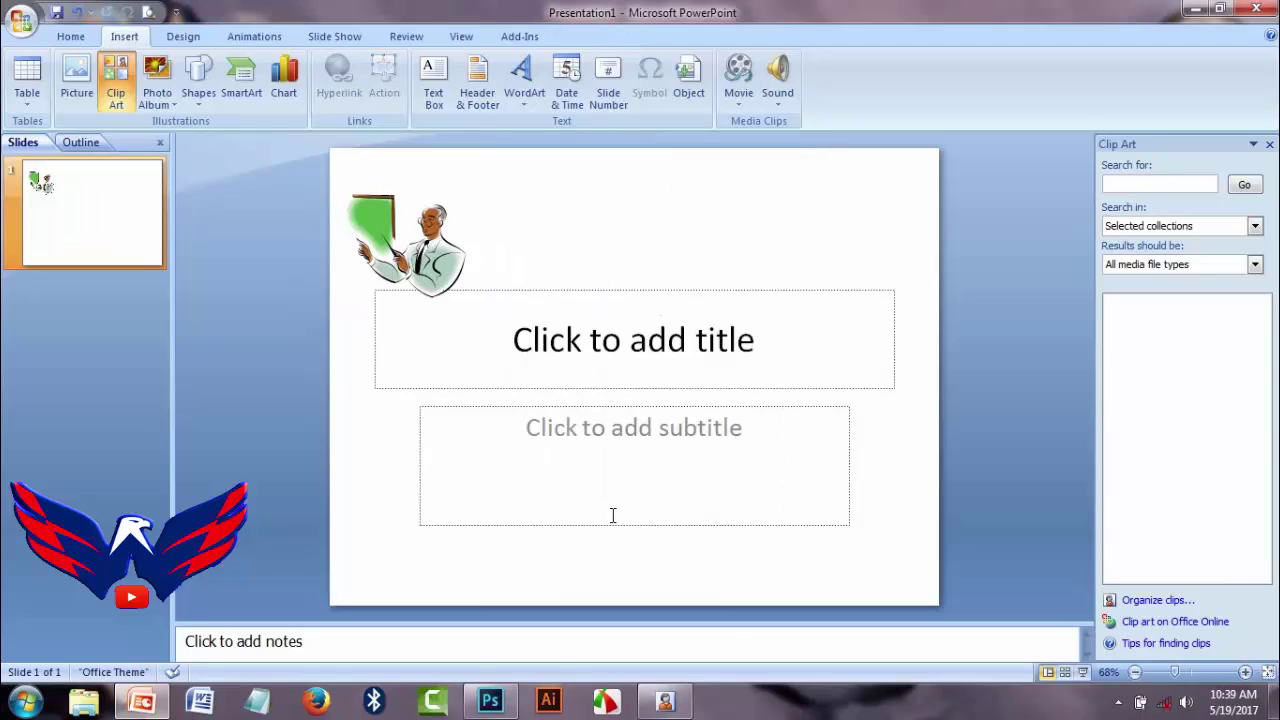
left_click(649, 291)
key("Delete")
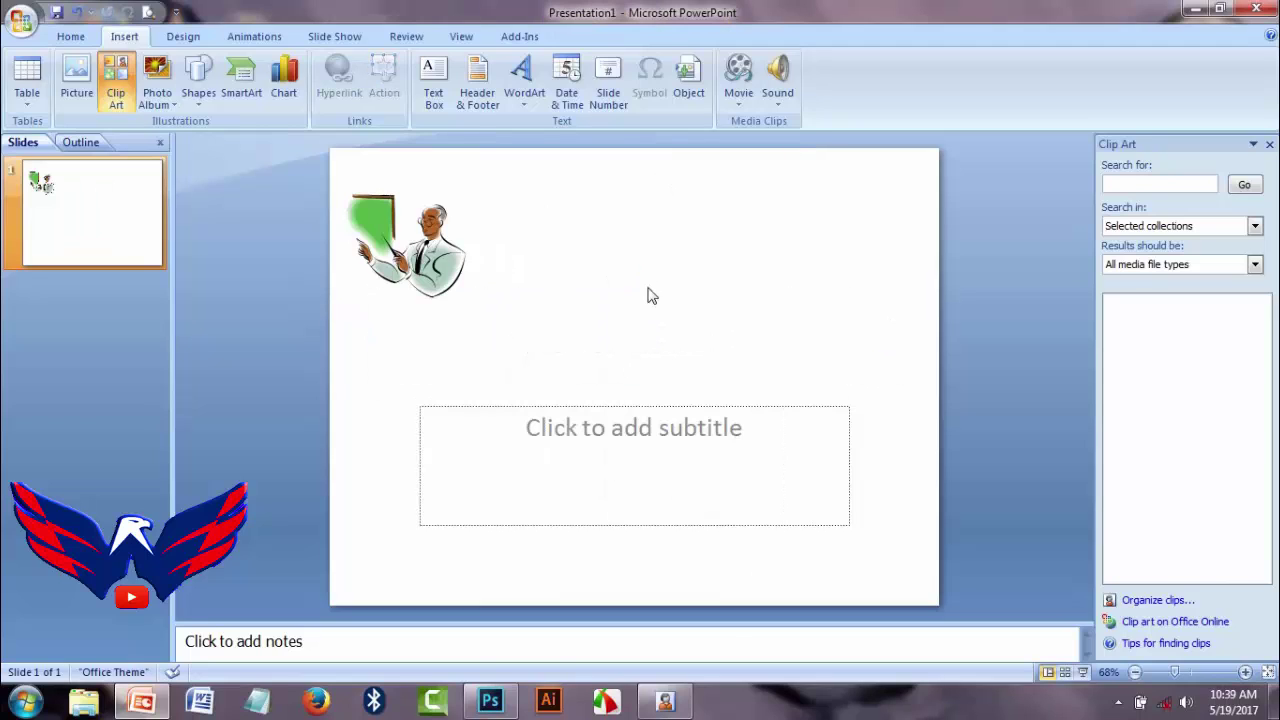
left_click(640, 406)
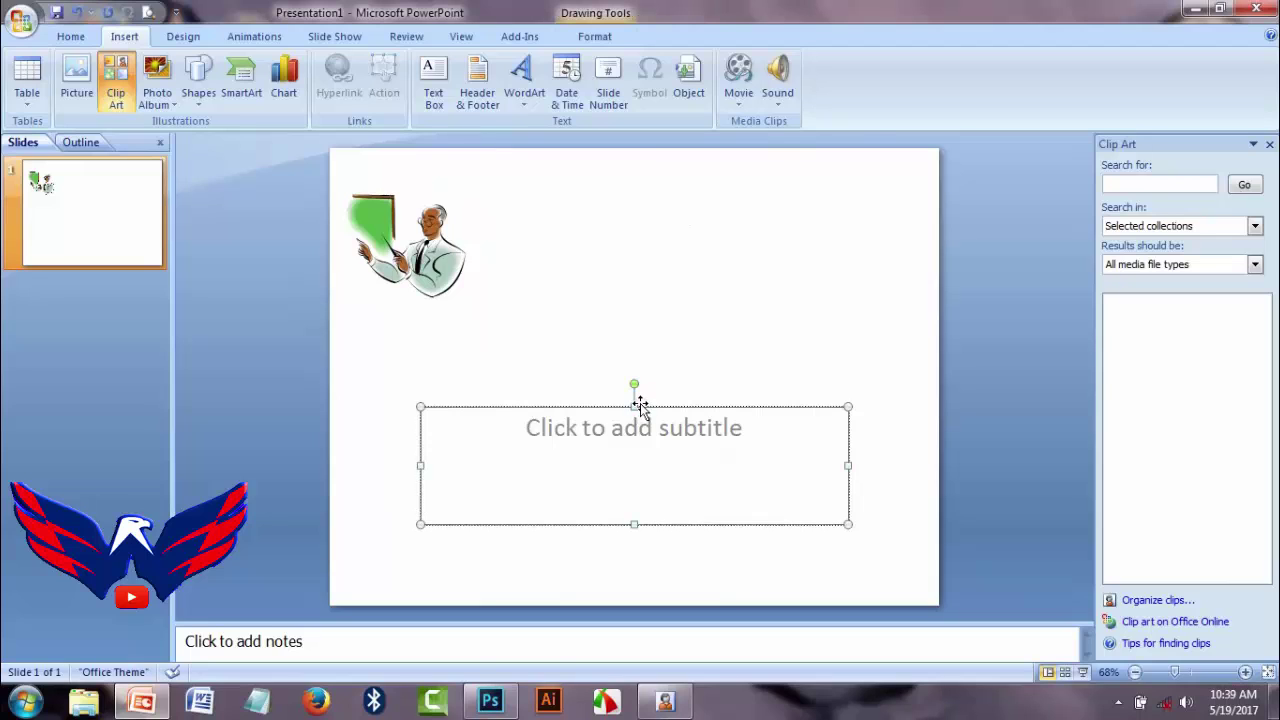
key("Delete")
Step: Enlarge the teacher clip to fill more than half of the slide's width and position it near the centre
left_click(433, 265)
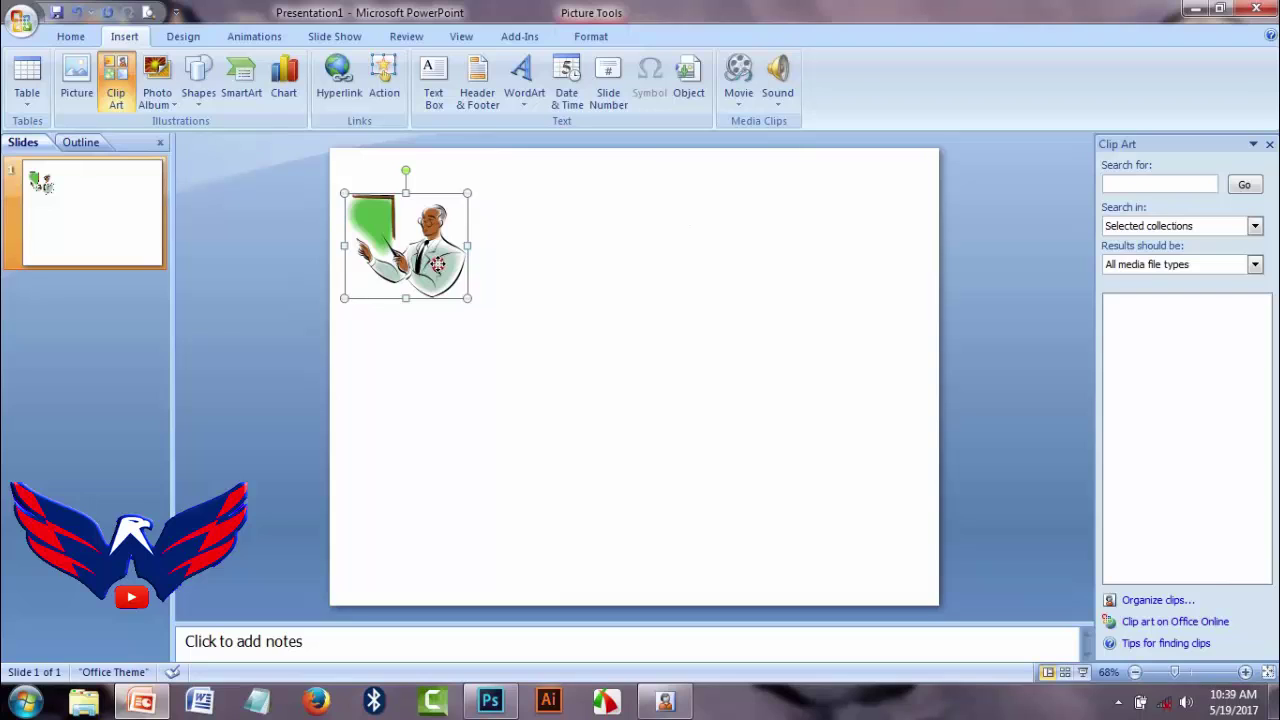
left_click_drag(437, 263, 790, 511)
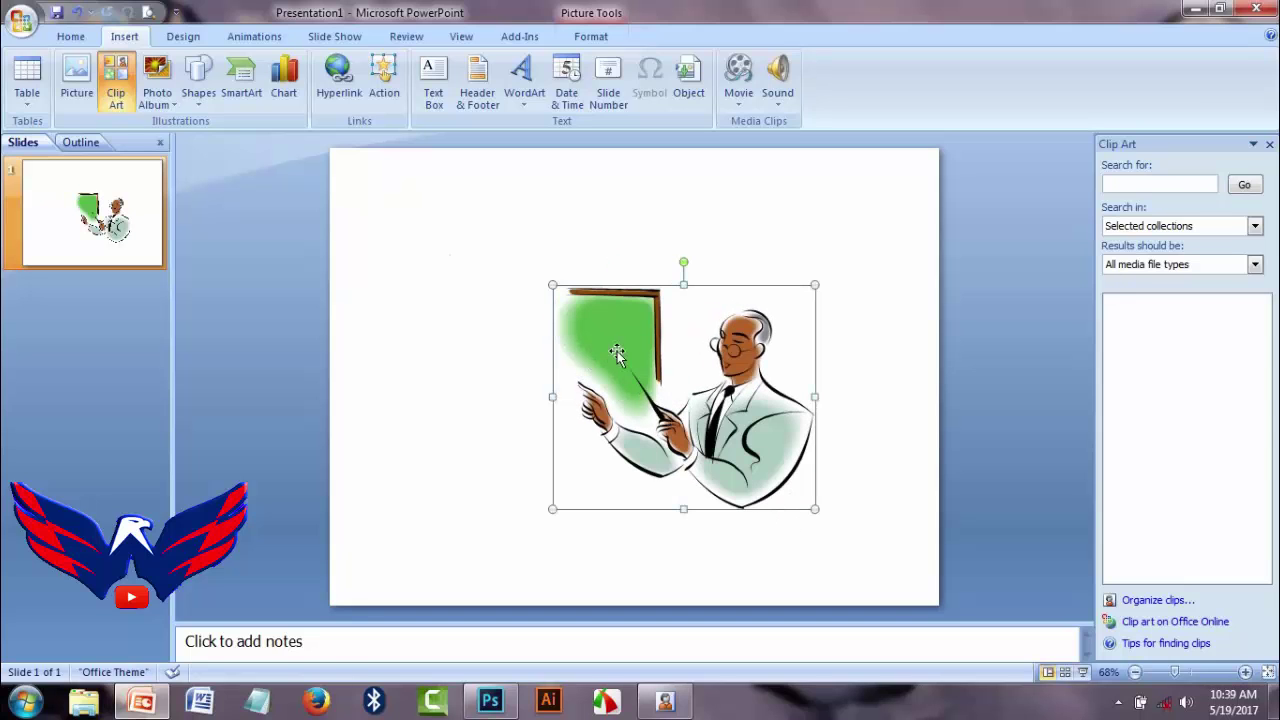
left_click_drag(554, 286, 439, 252)
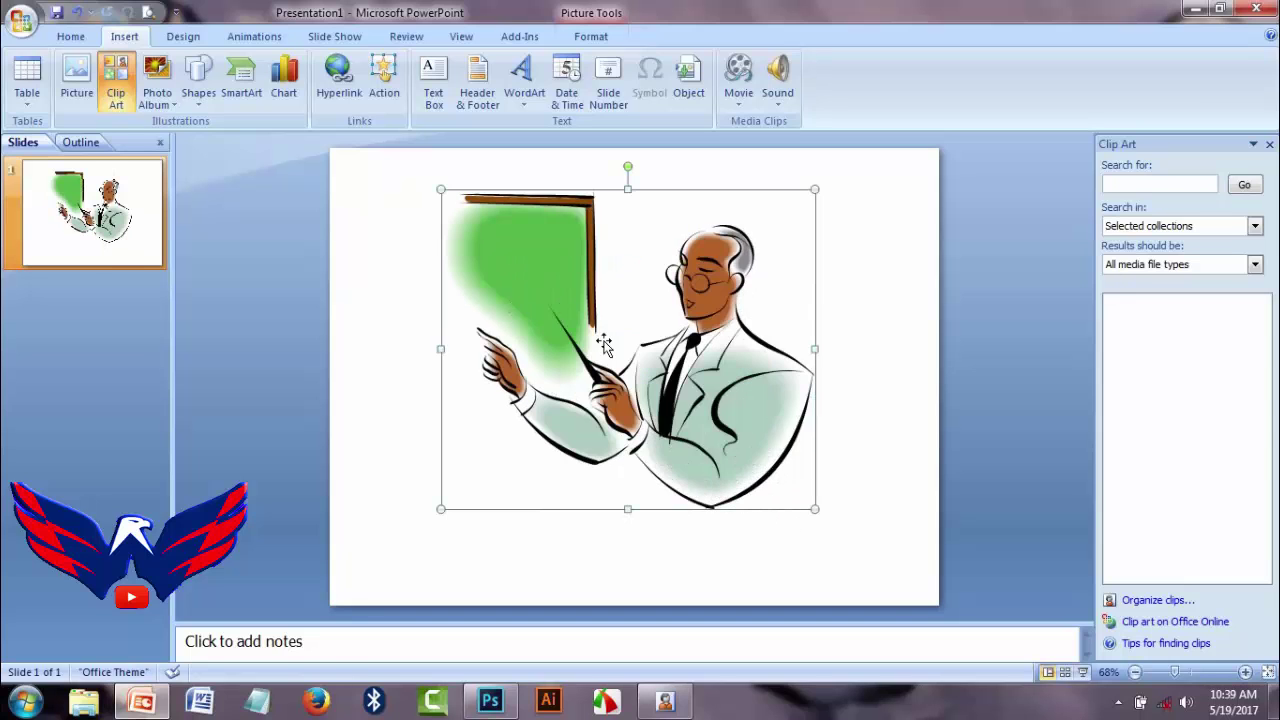
left_click_drag(603, 343, 632, 393)
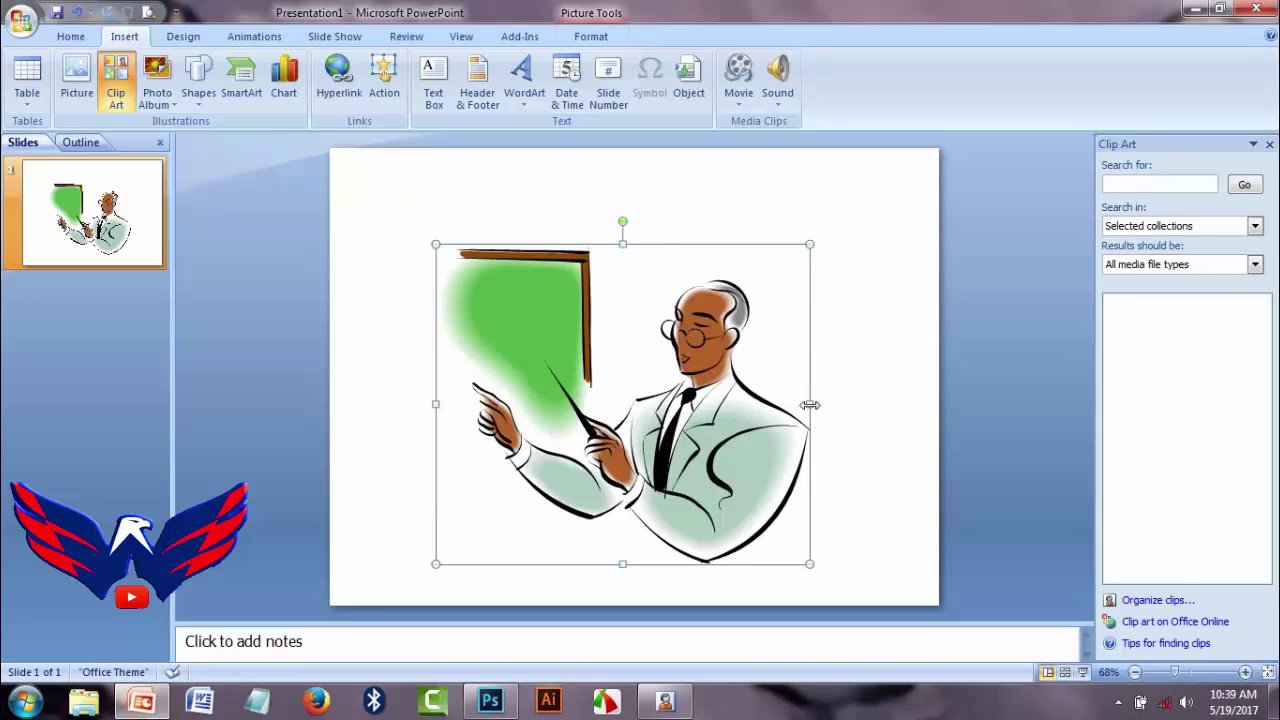
Step: Narrow and shorten the teacher clip to about 3.42" wide and 3.48" high
left_click_drag(810, 405, 711, 391)
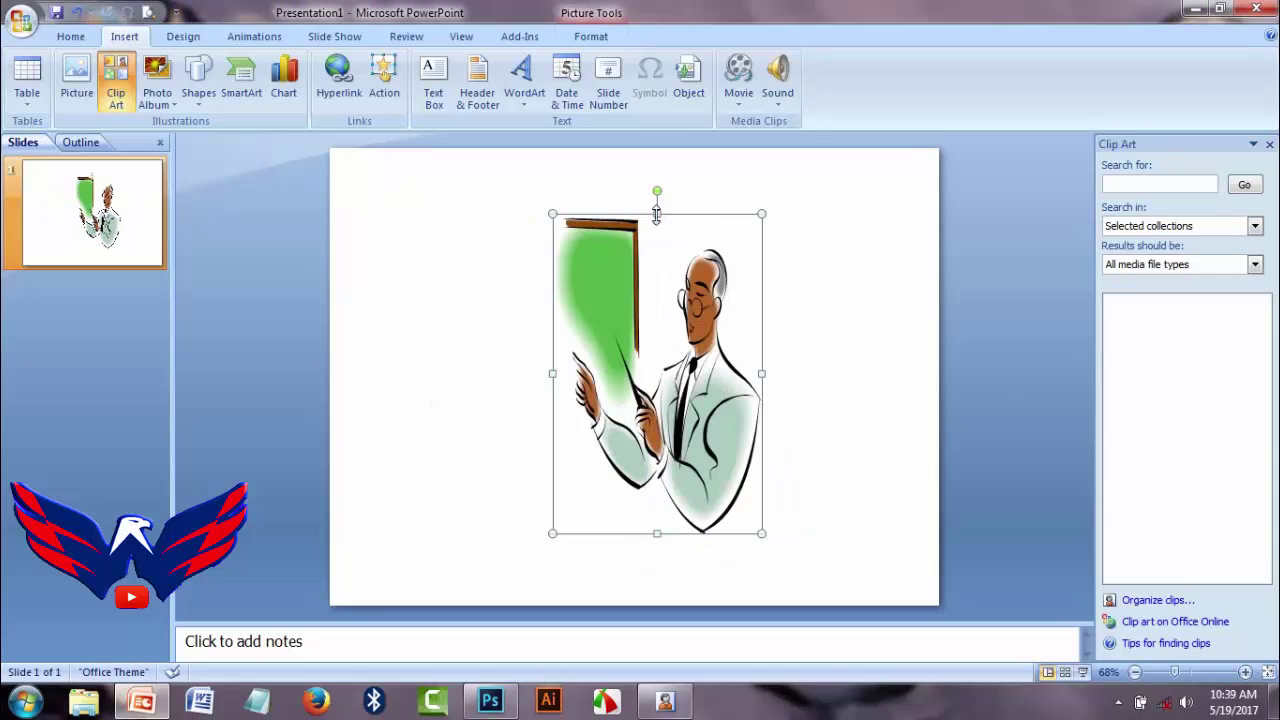
double_click(659, 232)
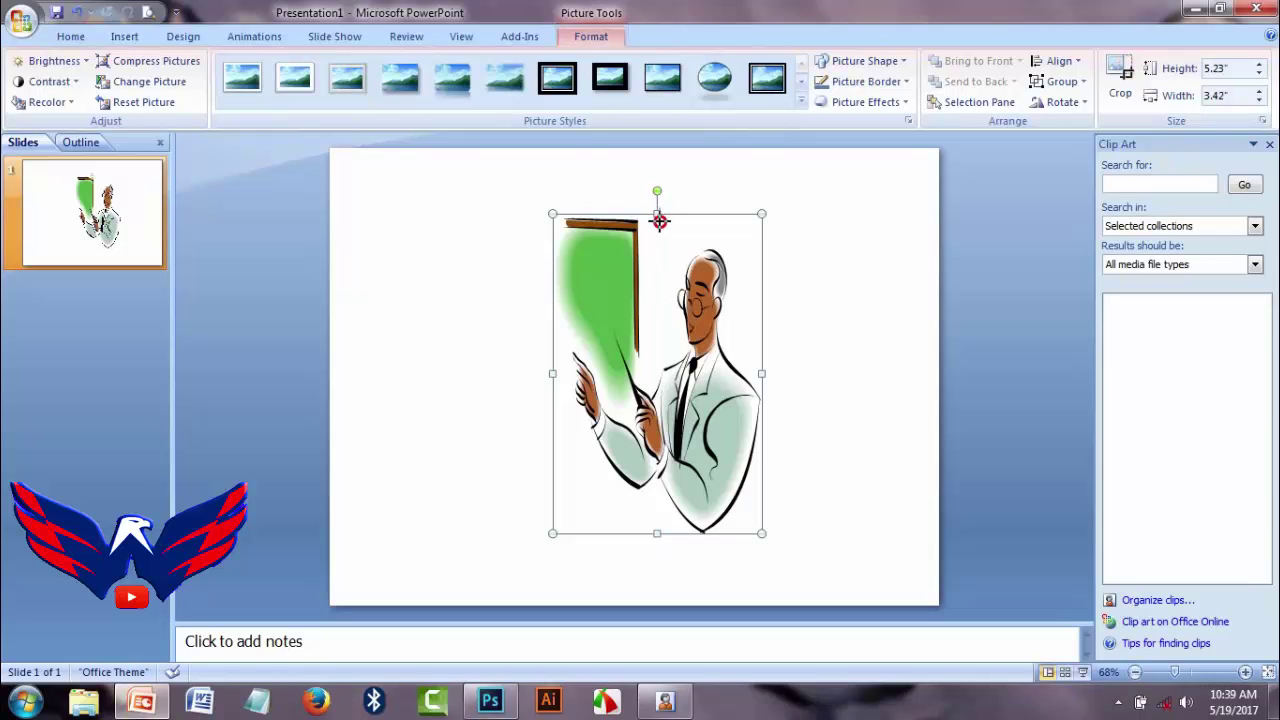
left_click_drag(659, 222, 643, 291)
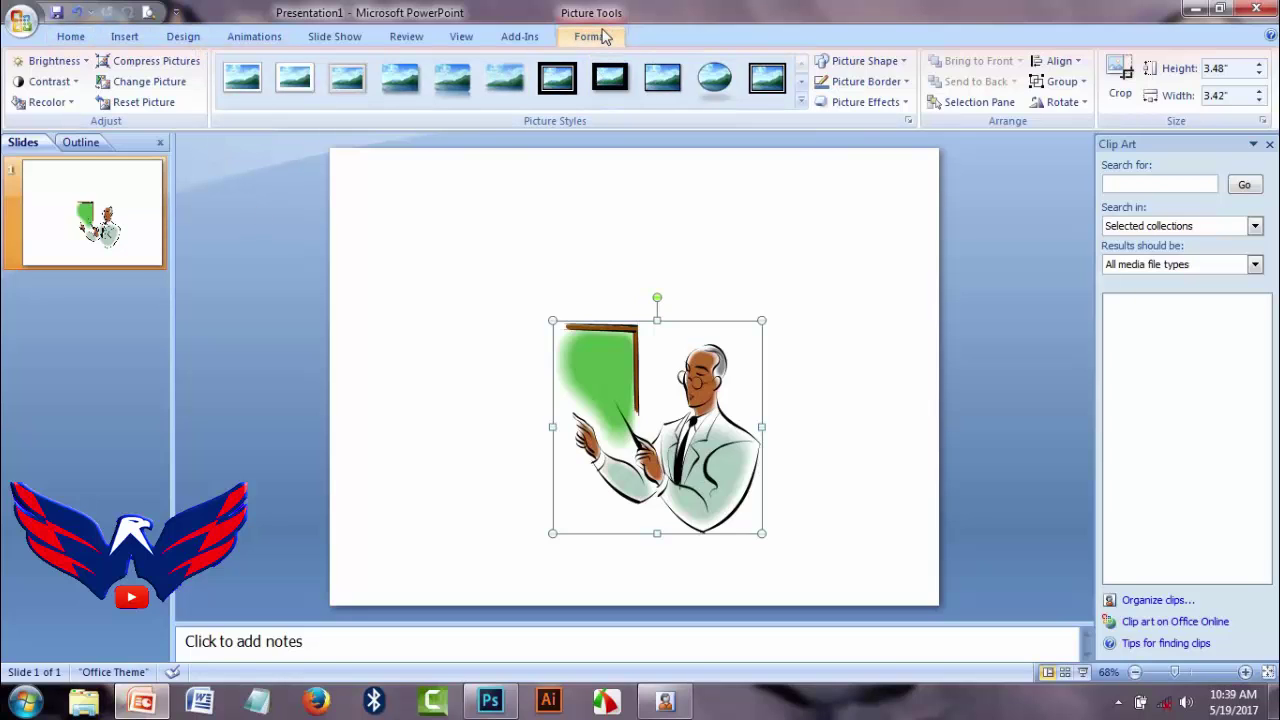
Step: Apply the picture style with a rounded black frame and reflection to the teacher clip, and move the clip higher on the slide
left_click(770, 92)
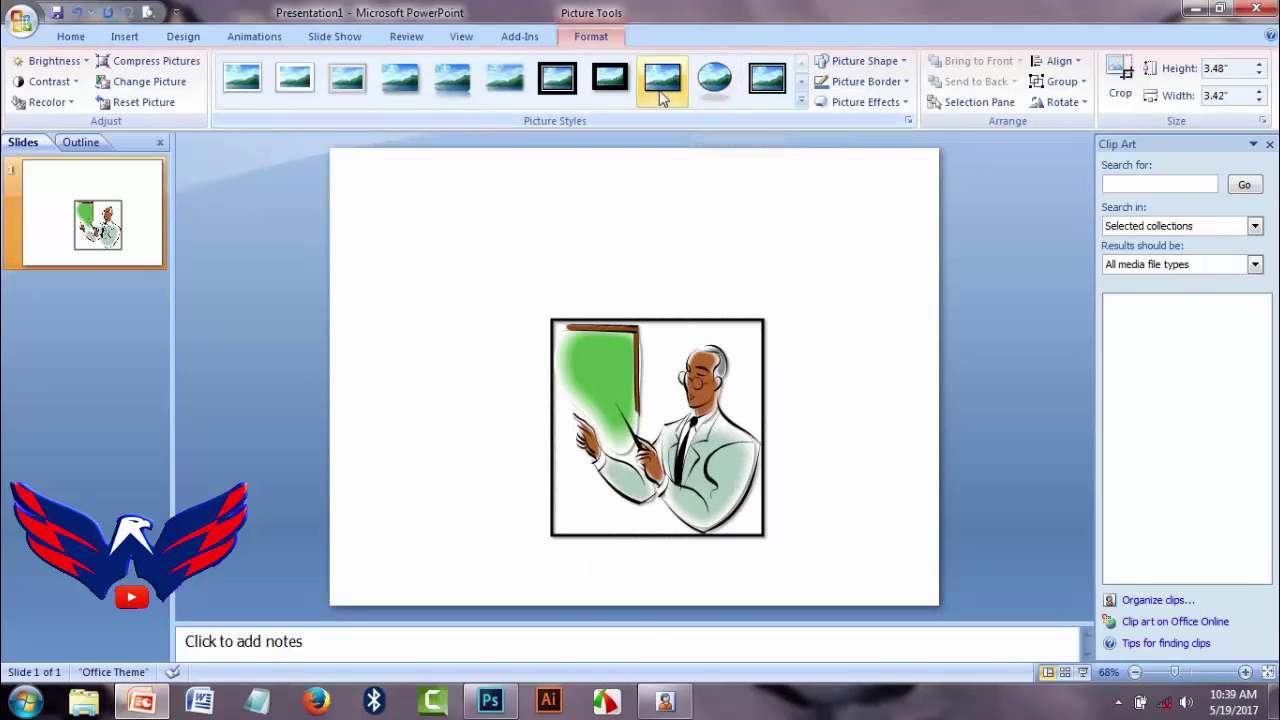
left_click(610, 82)
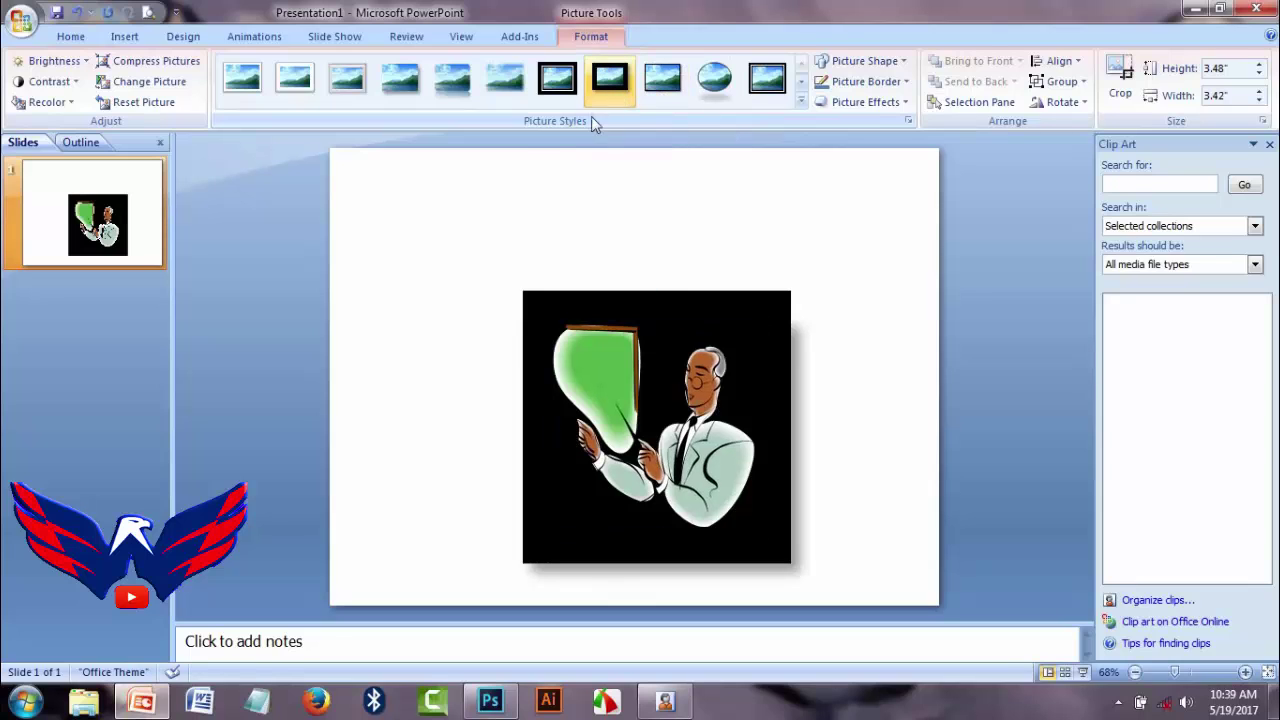
left_click(801, 104)
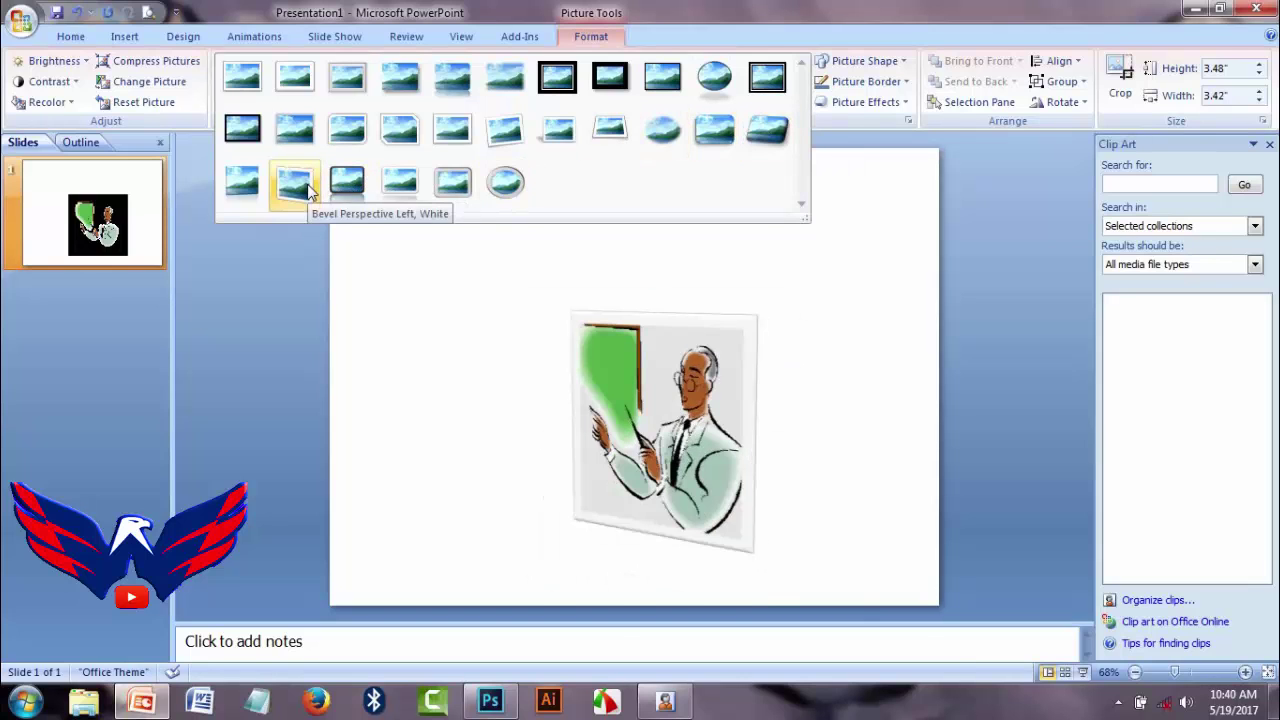
left_click(347, 182)
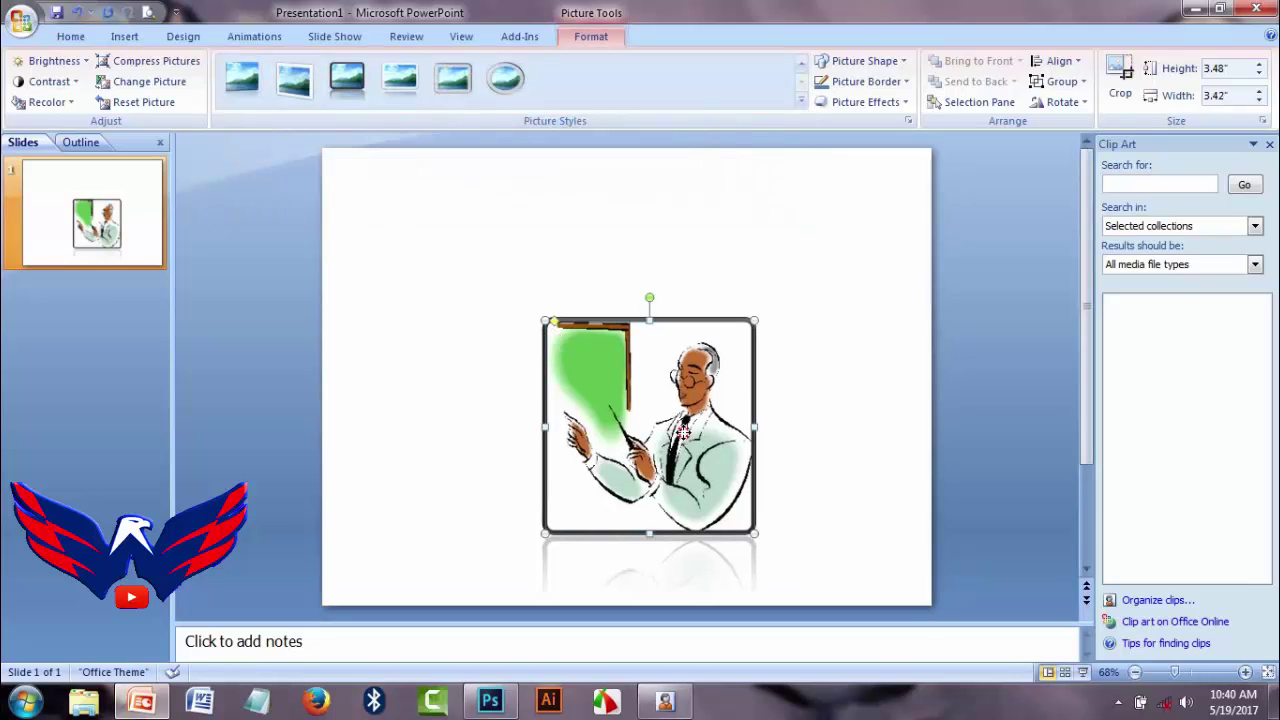
left_click_drag(685, 436, 680, 326)
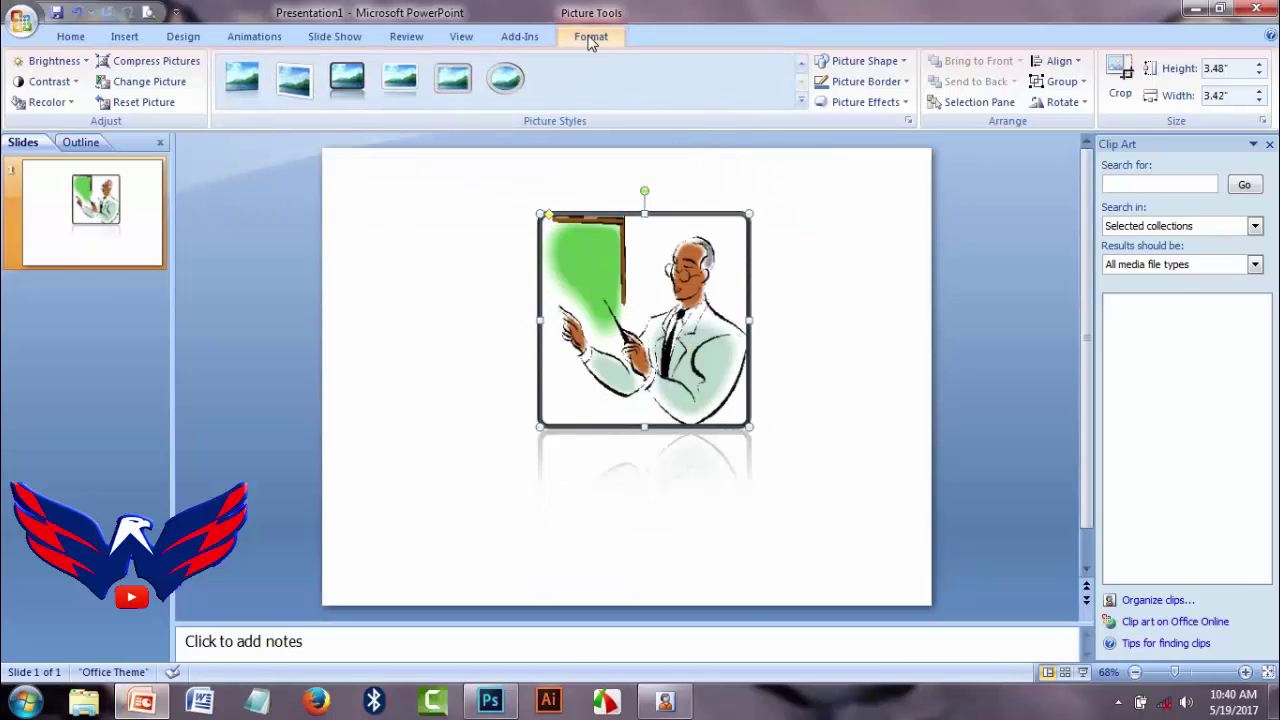
Step: Change the teacher clip's picture shape to the smiley face from the basic shapes
left_click(905, 62)
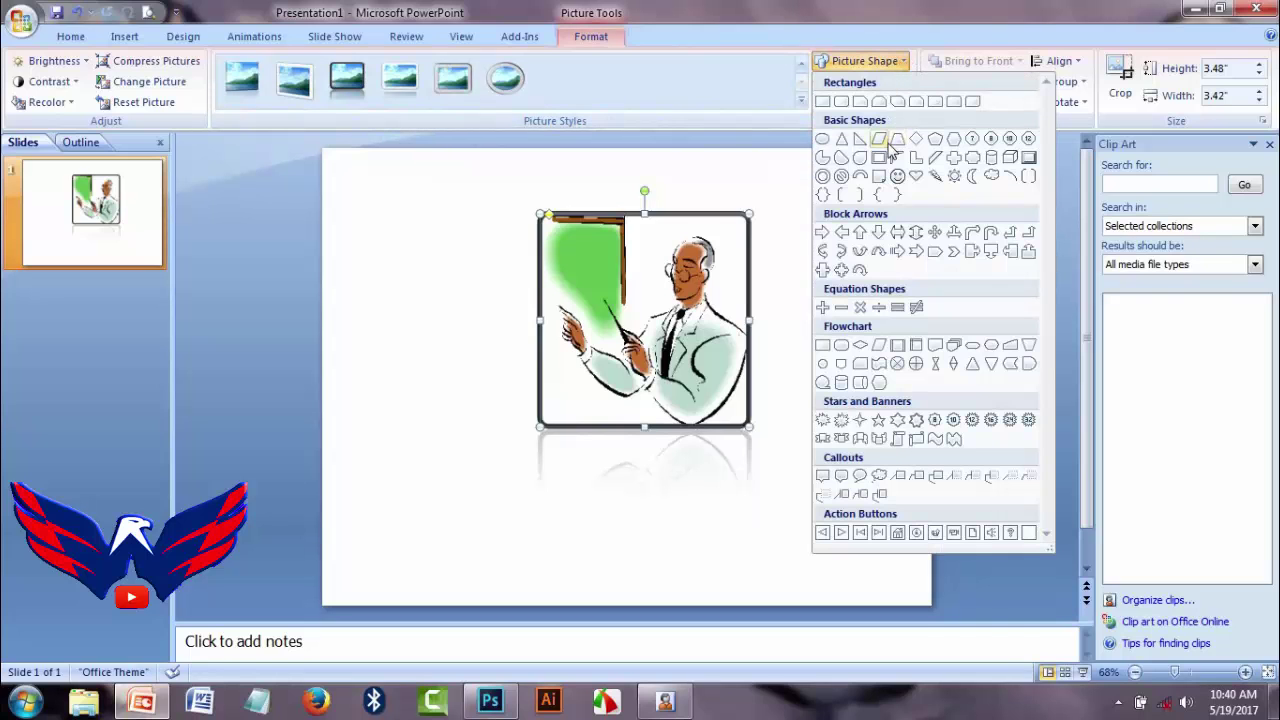
left_click(852, 60)
left_click(866, 64)
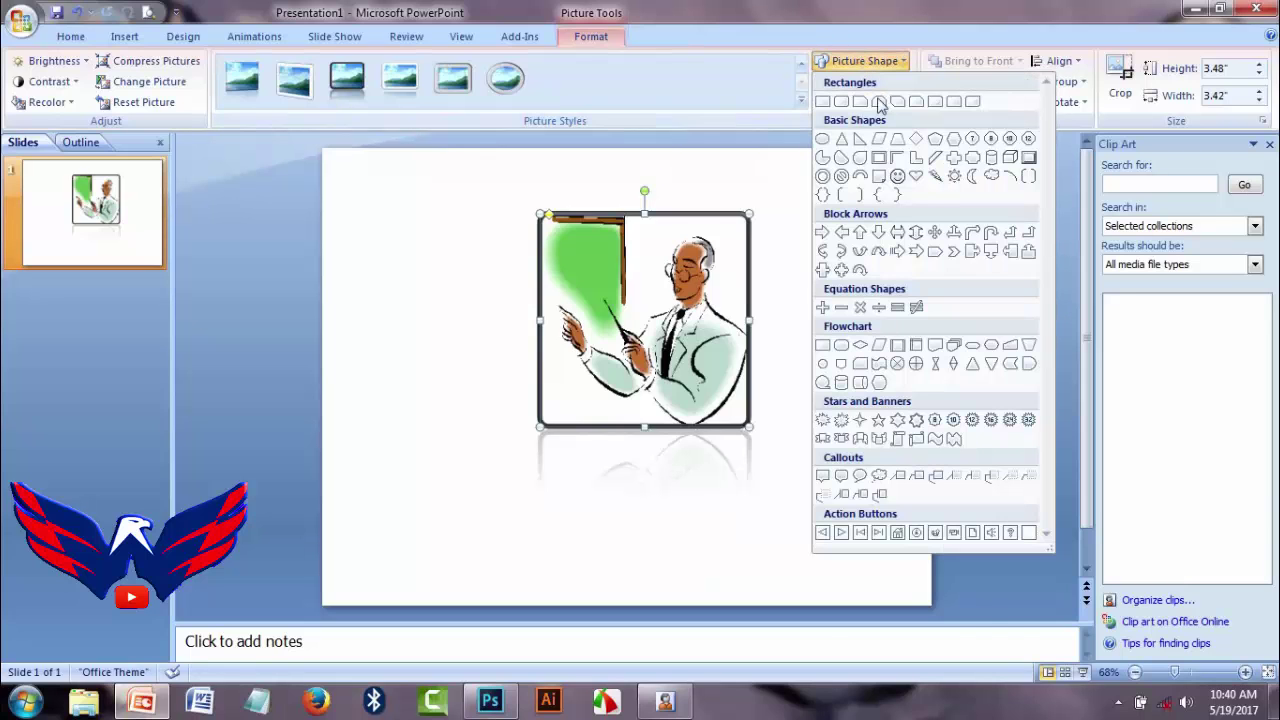
left_click(897, 176)
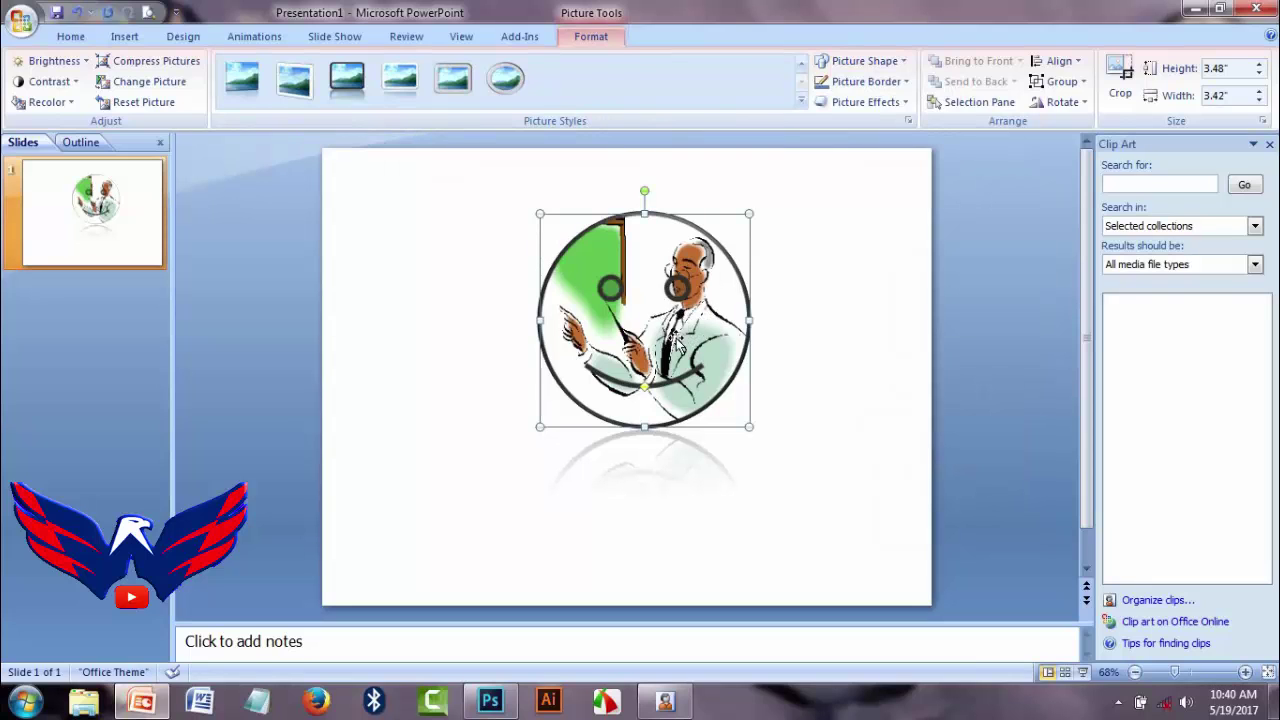
Step: Change the teacher clip's picture shape to the can from the basic shapes and reposition the clip slightly left of the slide's centre
left_click(866, 62)
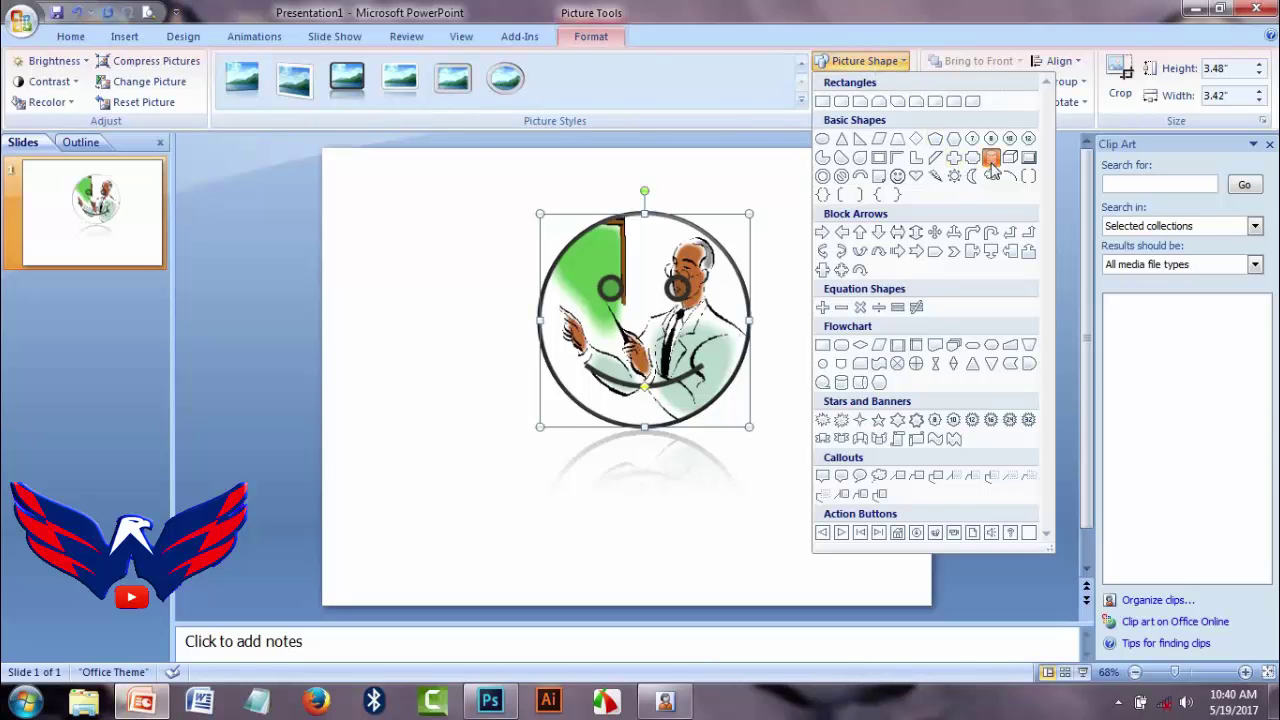
left_click(990, 158)
left_click_drag(747, 462, 757, 450)
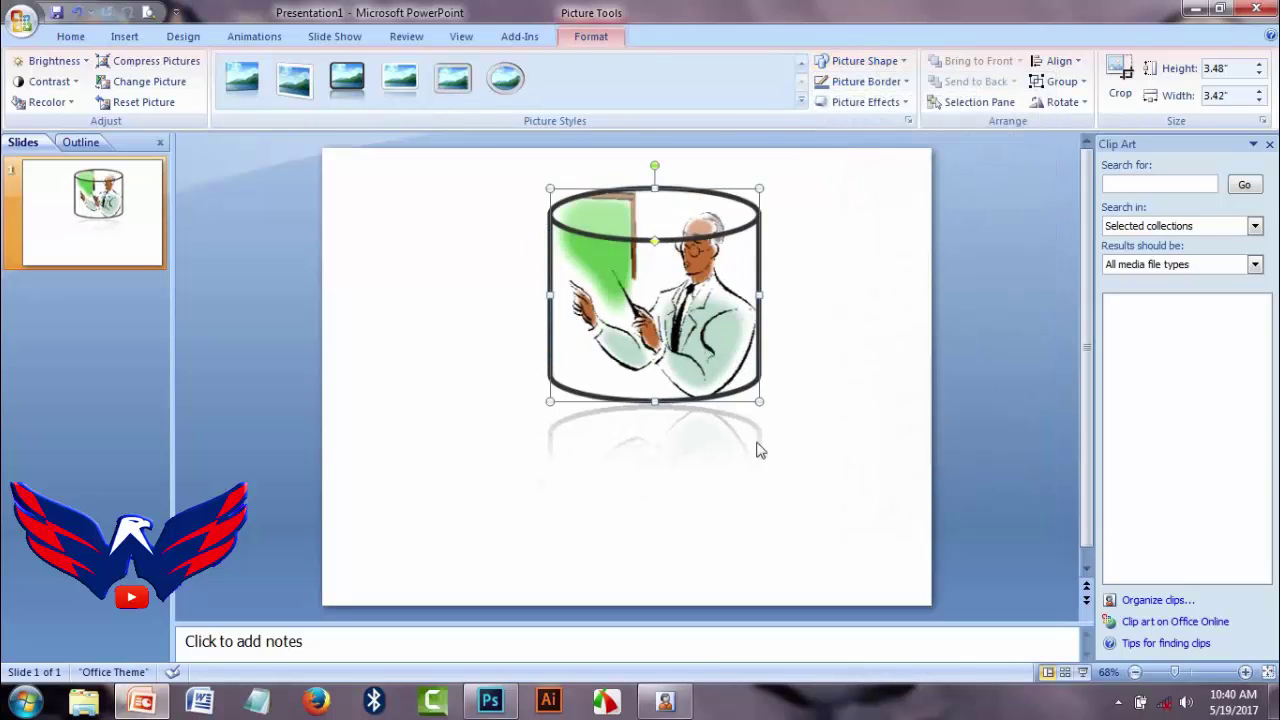
mouse_move(650, 464)
left_mouse_down()
mouse_move(628, 414)
mouse_move(650, 474)
left_mouse_up()
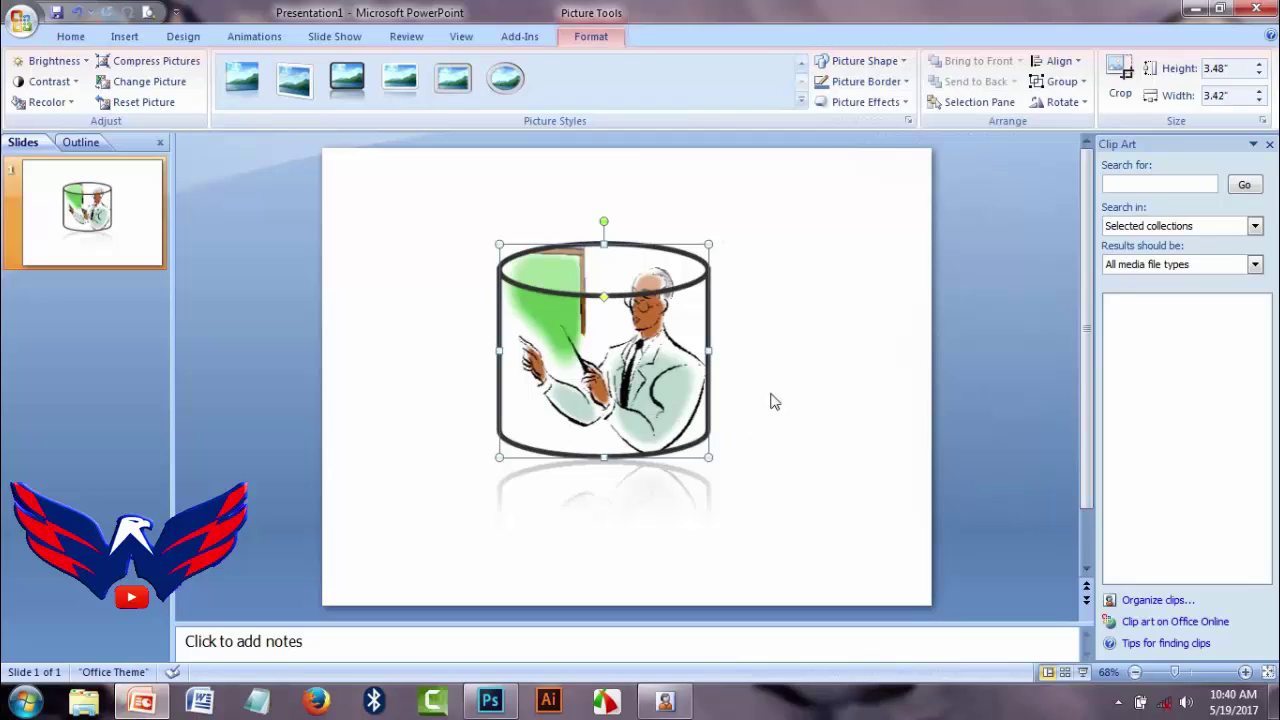
left_click(866, 81)
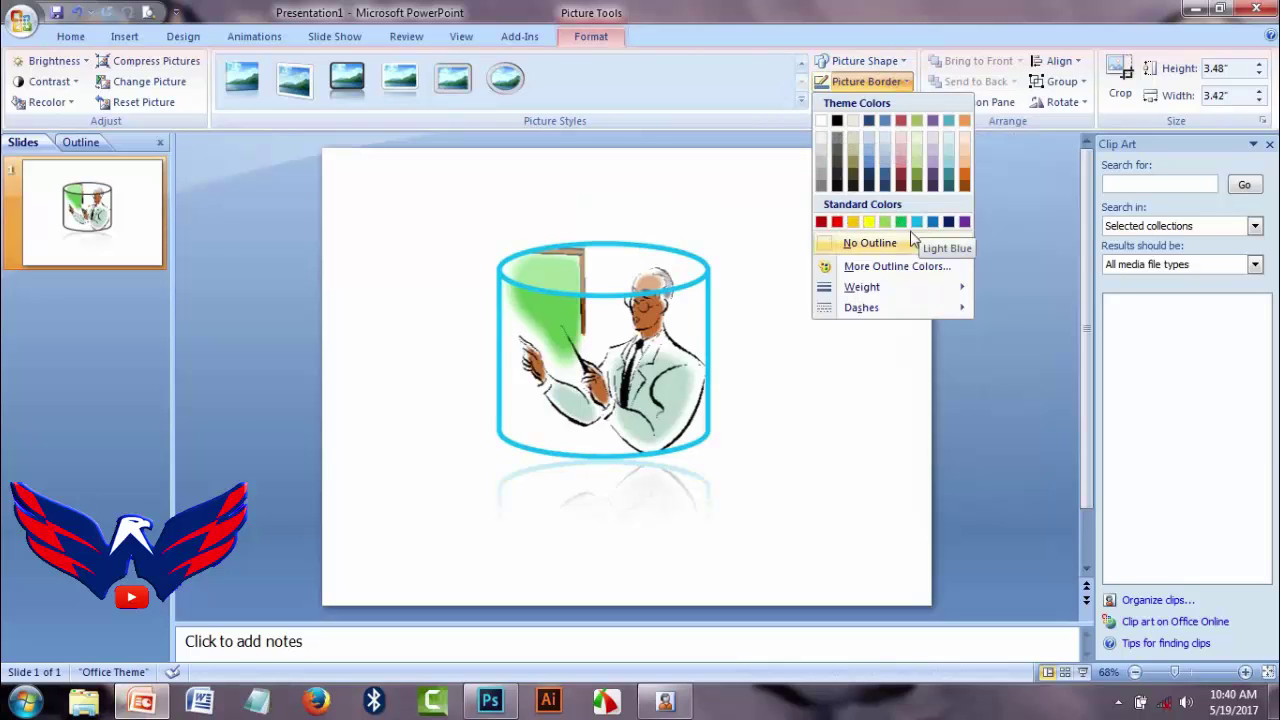
mouse_move(878, 290)
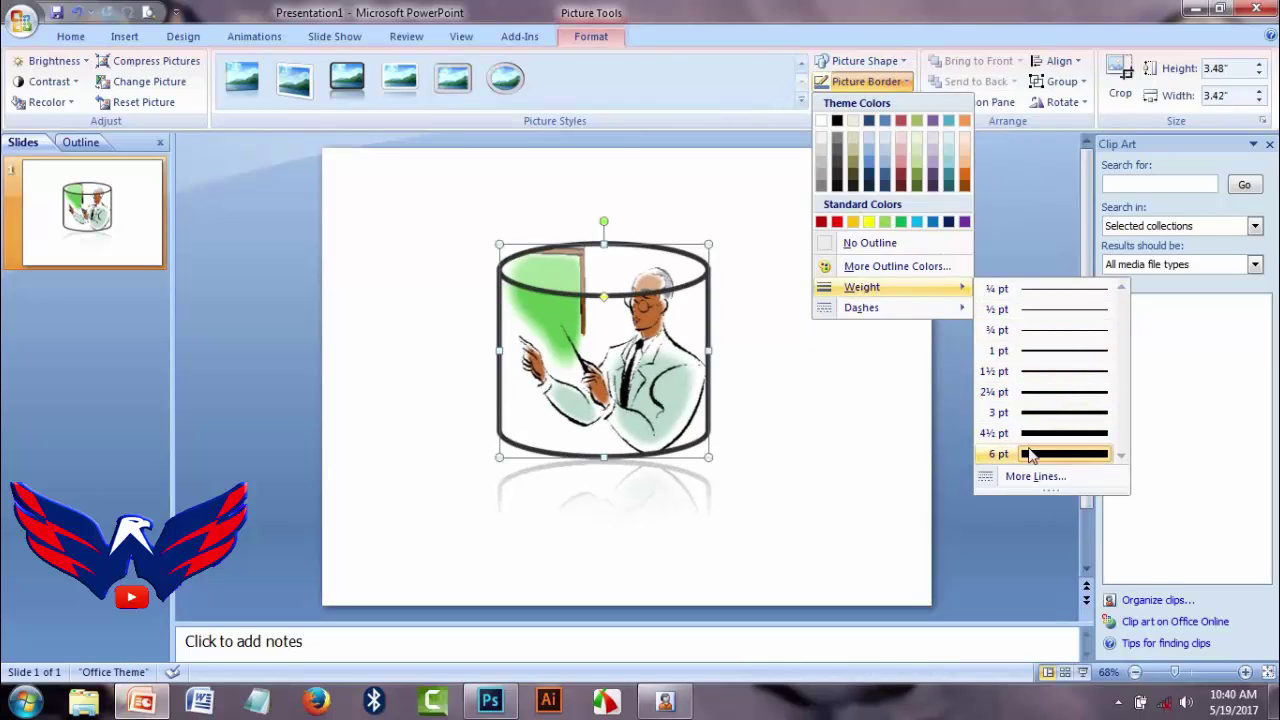
left_click(900, 434)
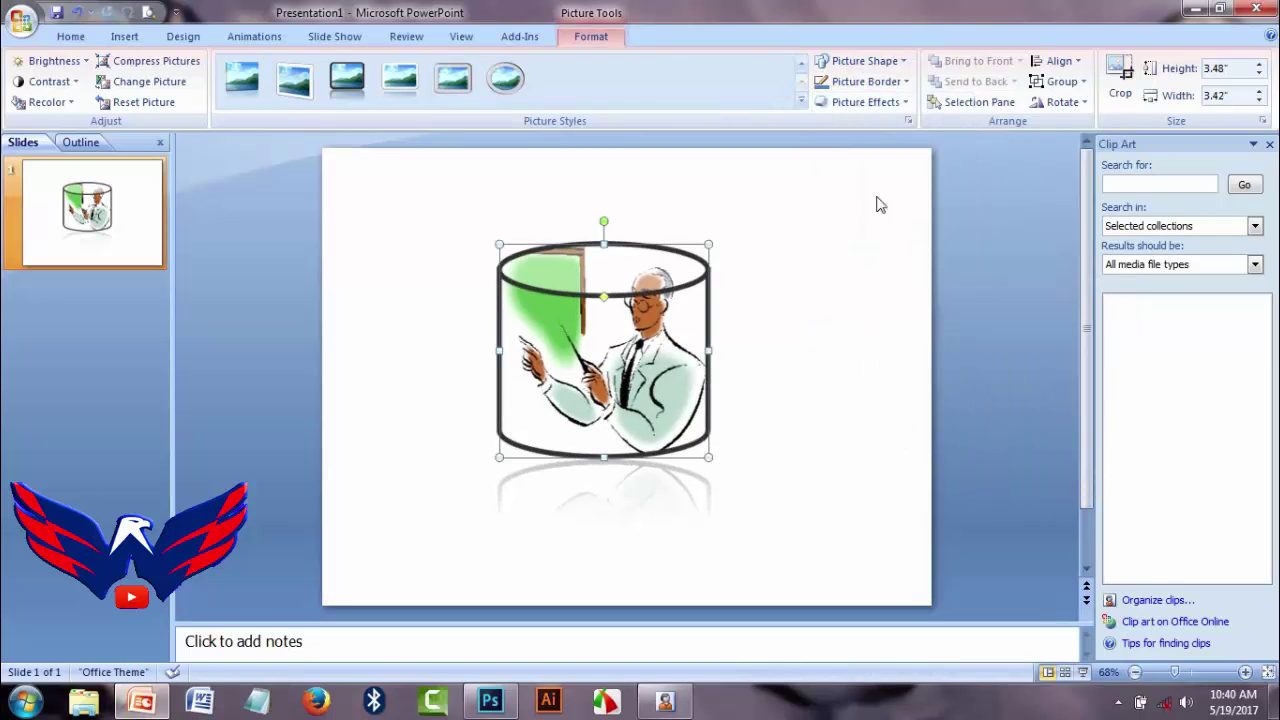
Step: Apply the 5 Point soft edges effect to the can-shaped teacher clip
left_click(887, 104)
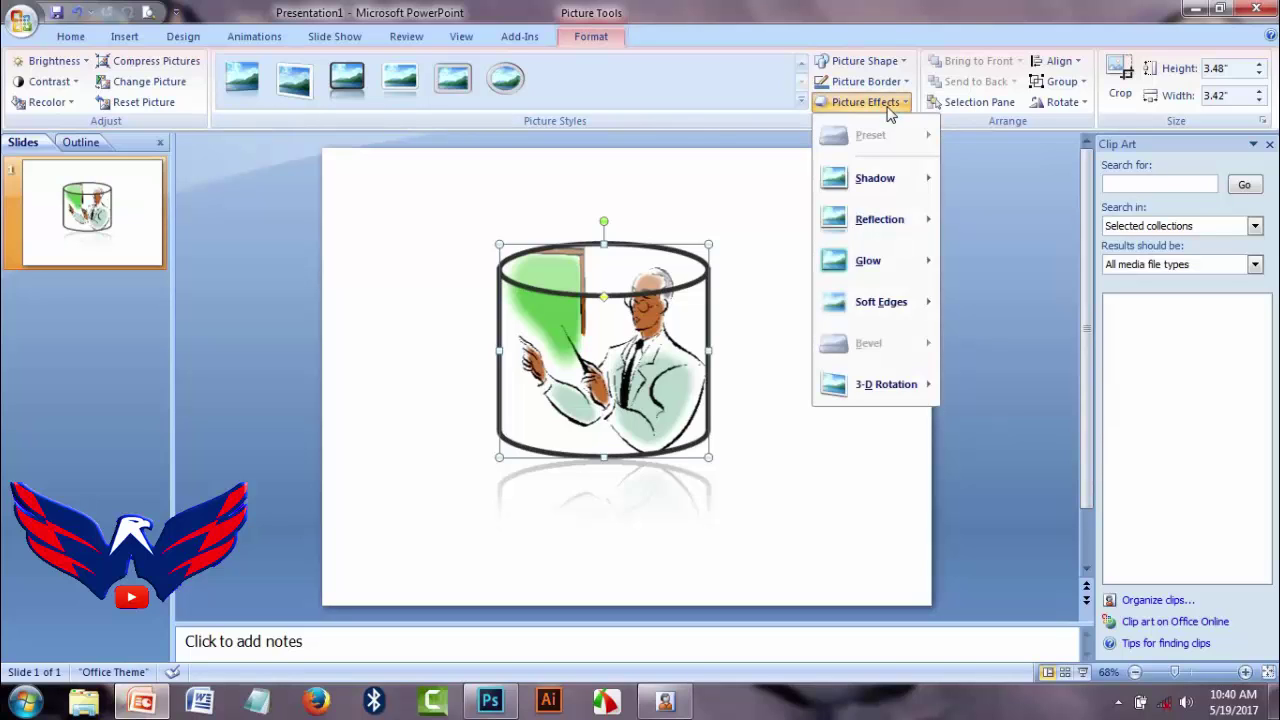
mouse_move(905, 183)
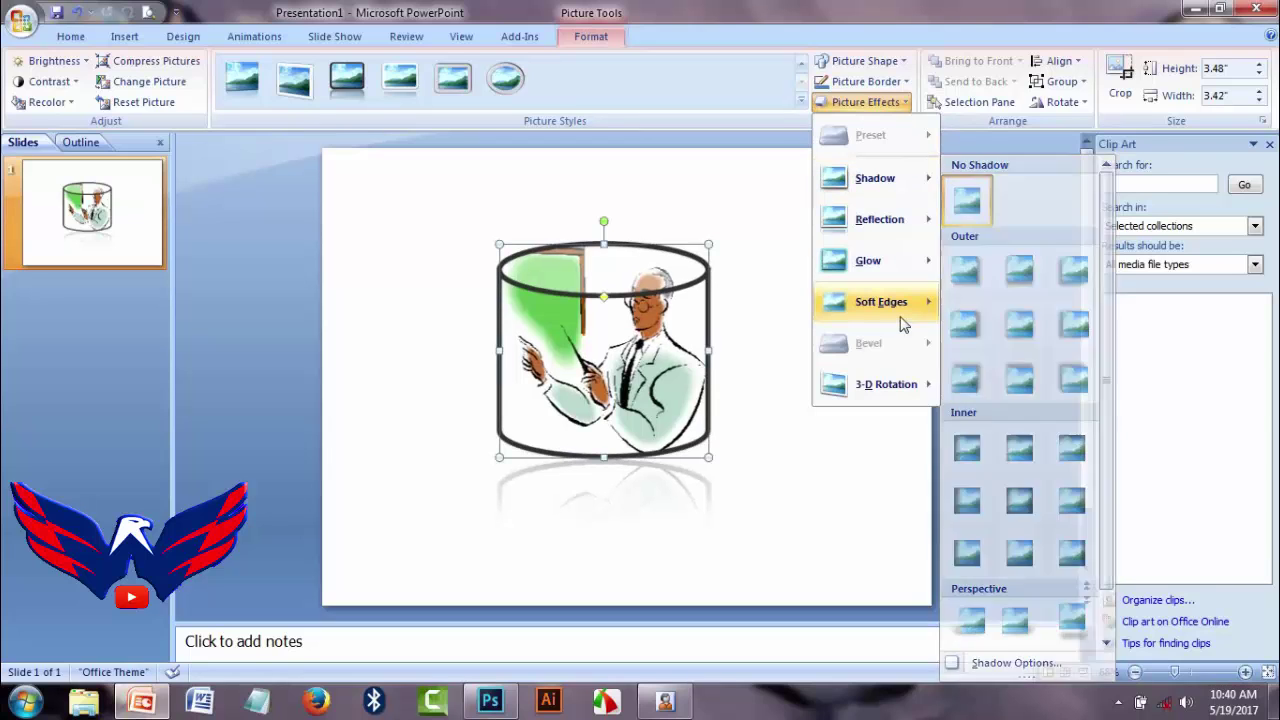
mouse_move(905, 304)
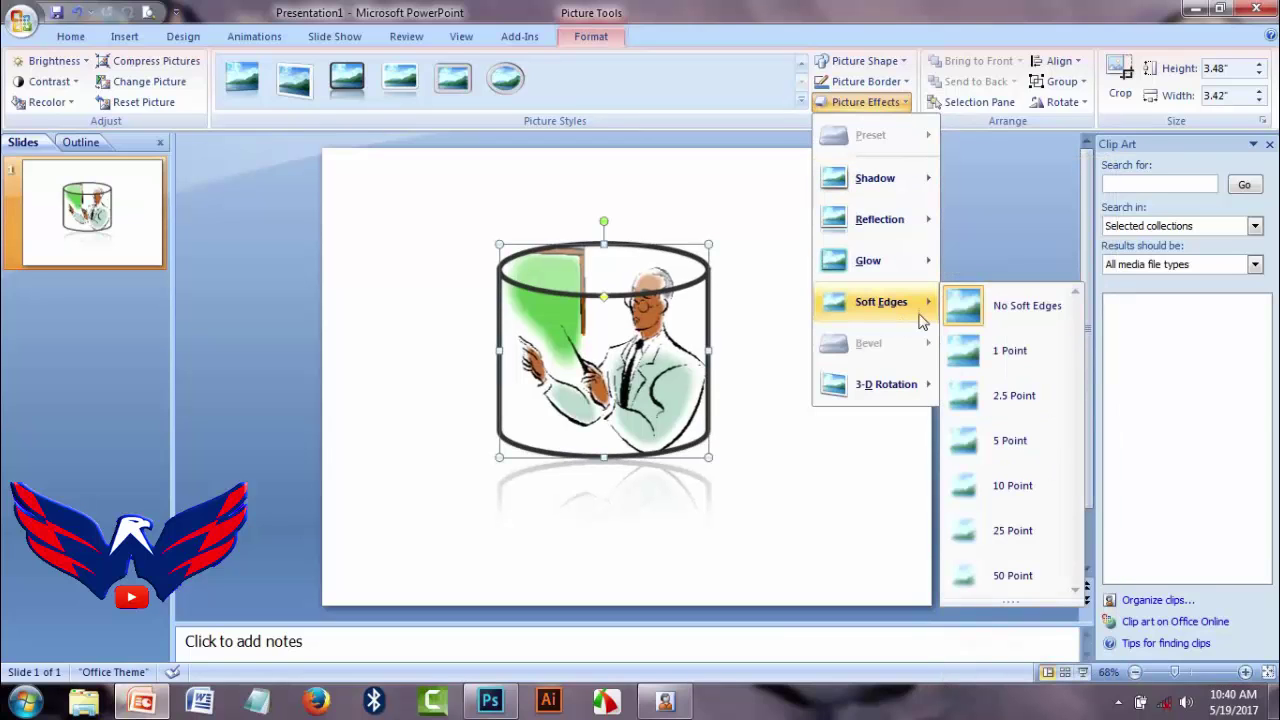
left_click(1010, 440)
left_click(887, 64)
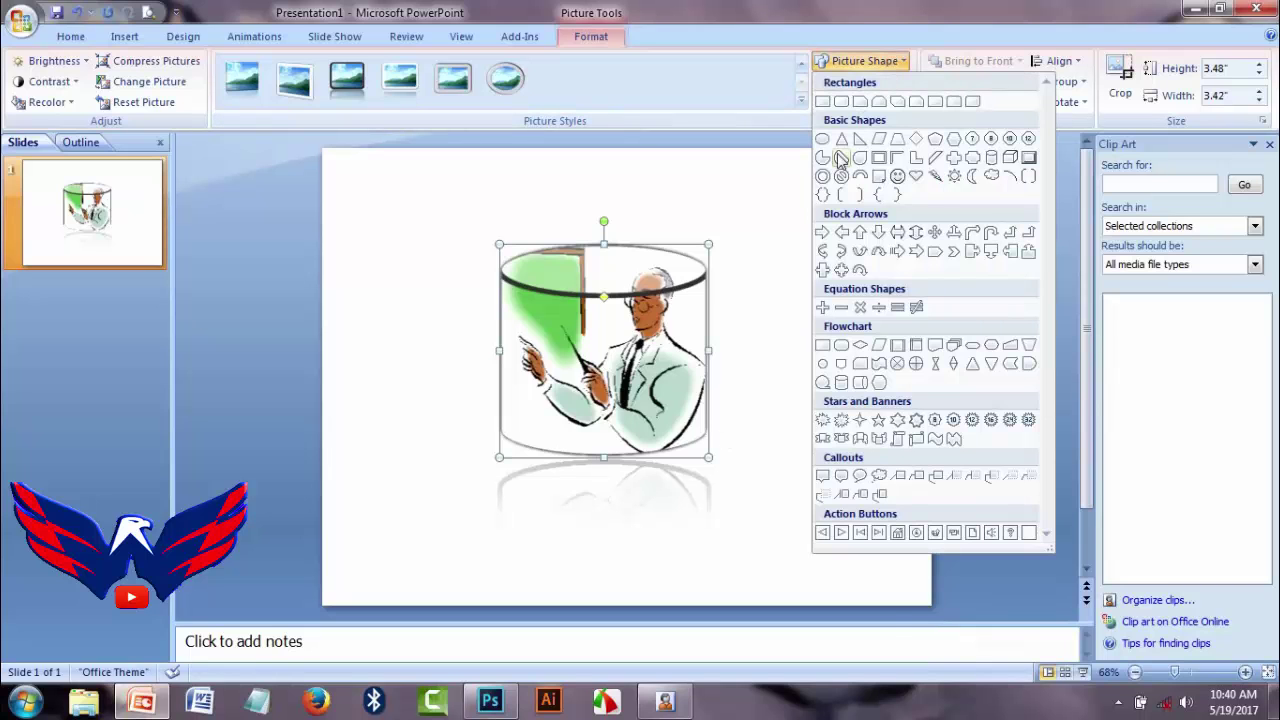
left_click(769, 474)
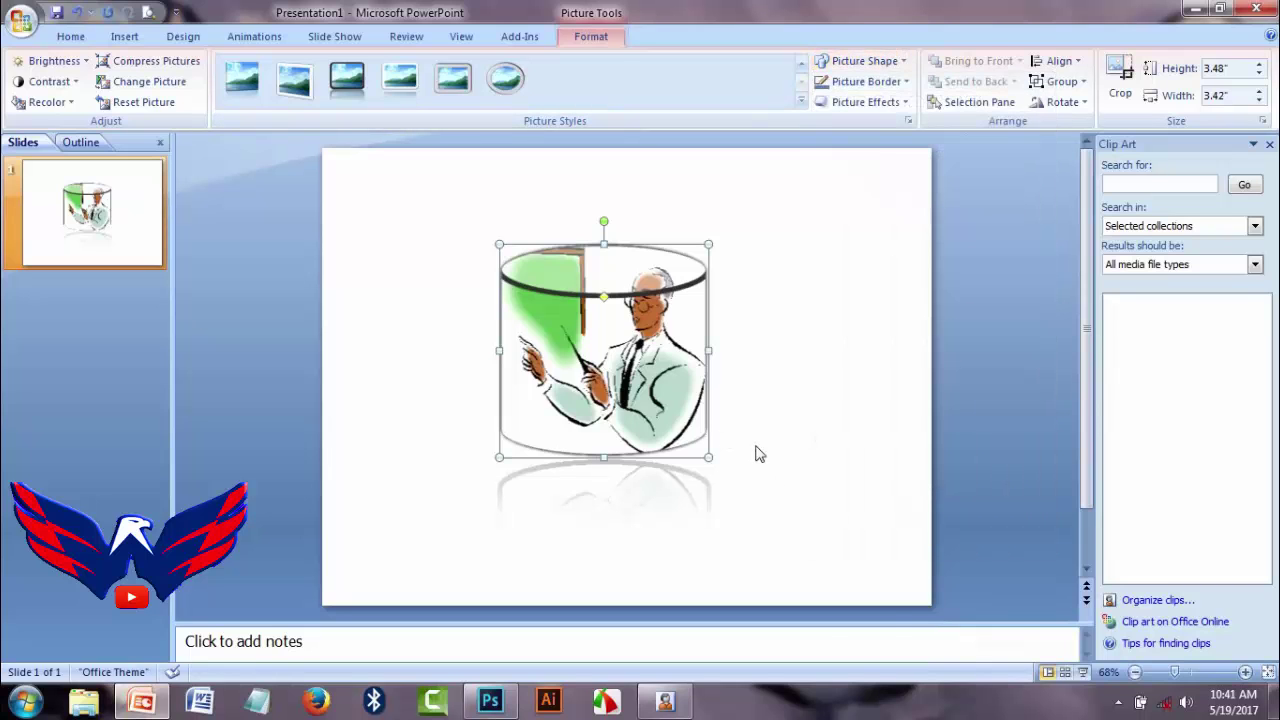
Step: Delete the teacher clip from the slide and show the Academic clips of the Office Collections in the Clip Organizer
key("Delete")
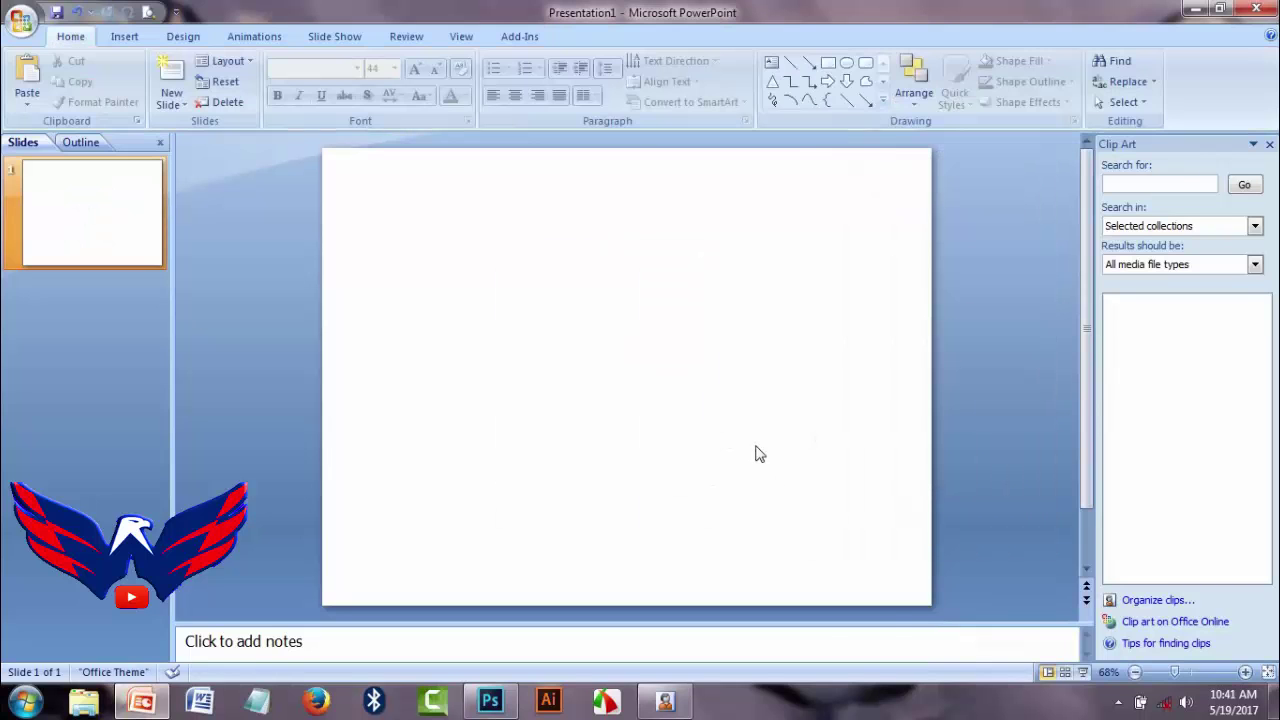
left_click(1160, 601)
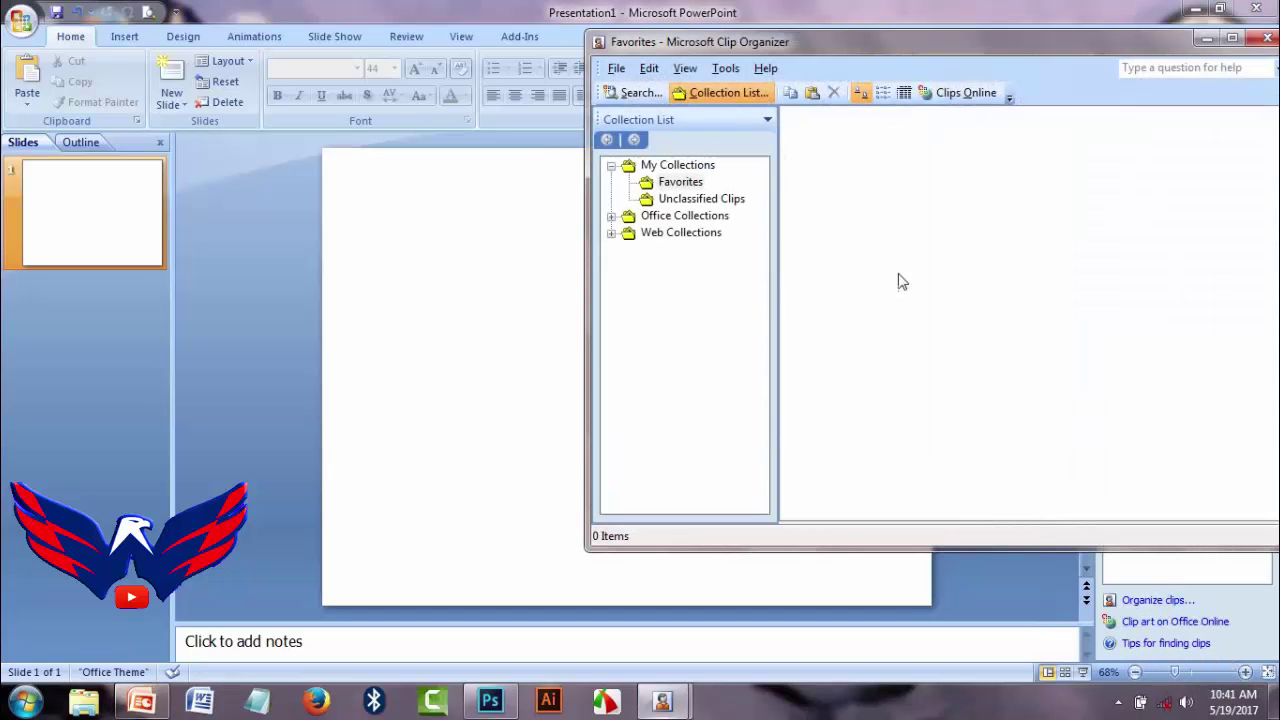
double_click(686, 218)
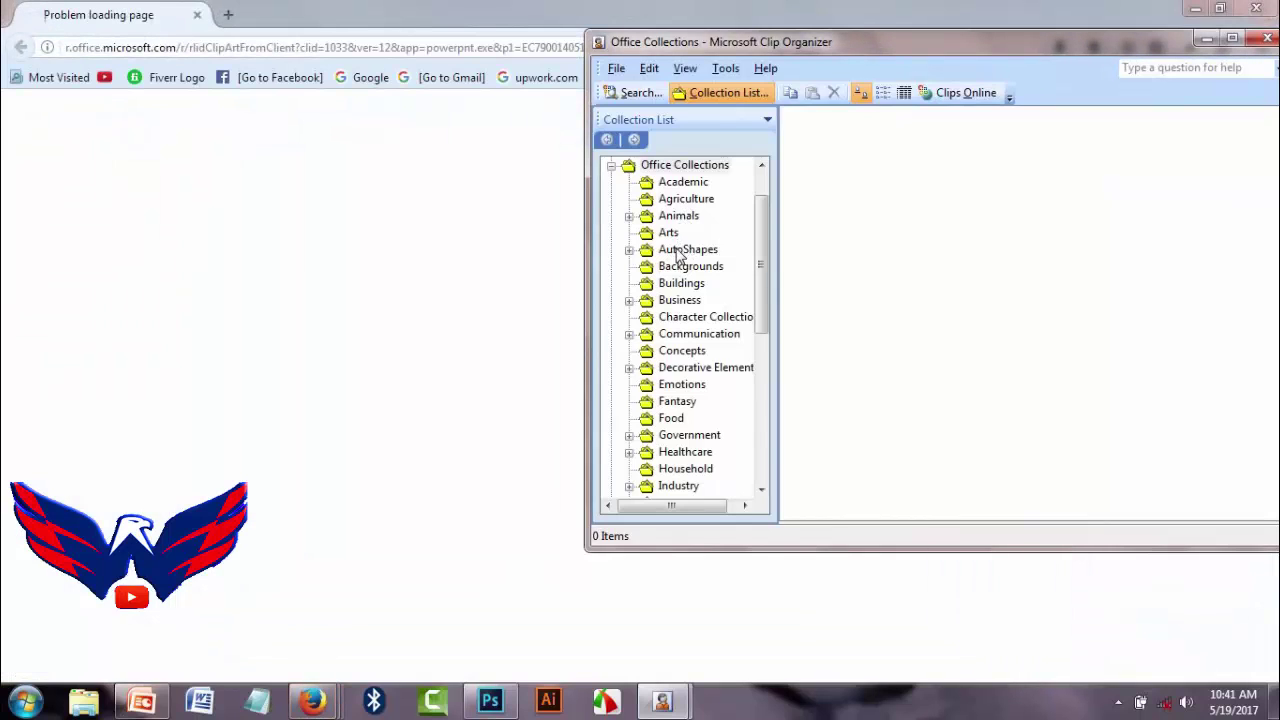
left_click(686, 200)
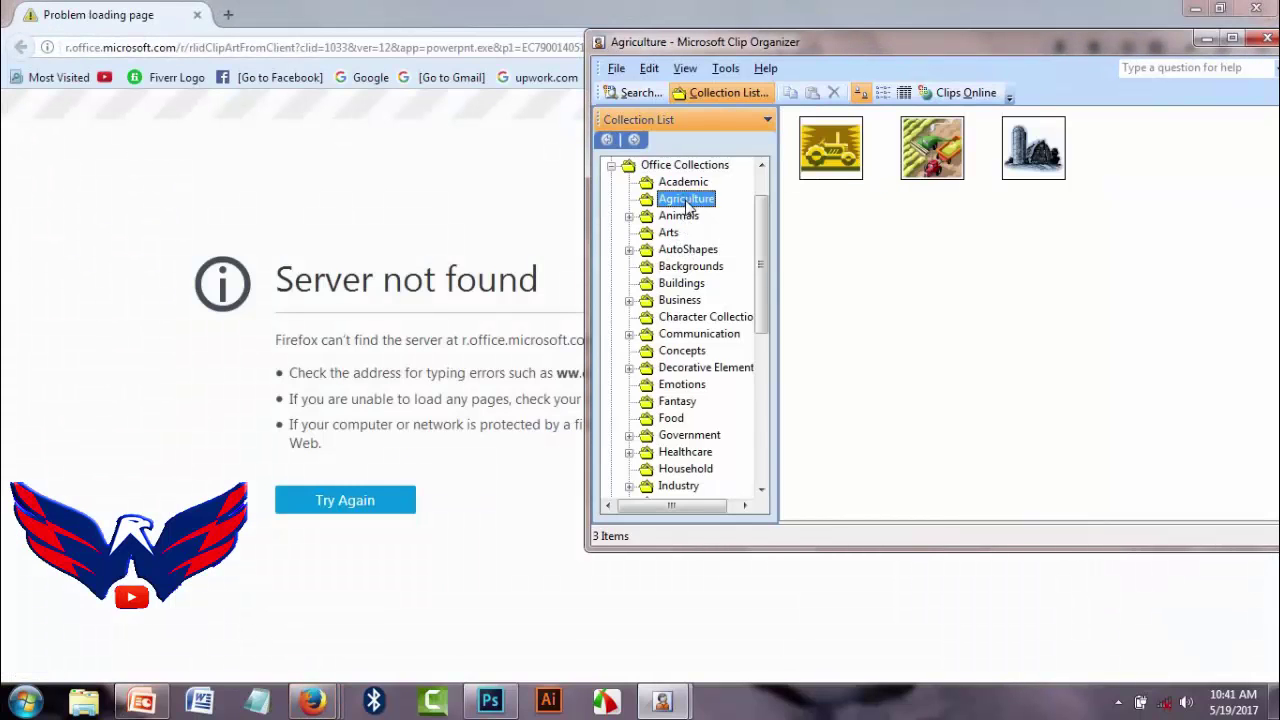
left_click(700, 184)
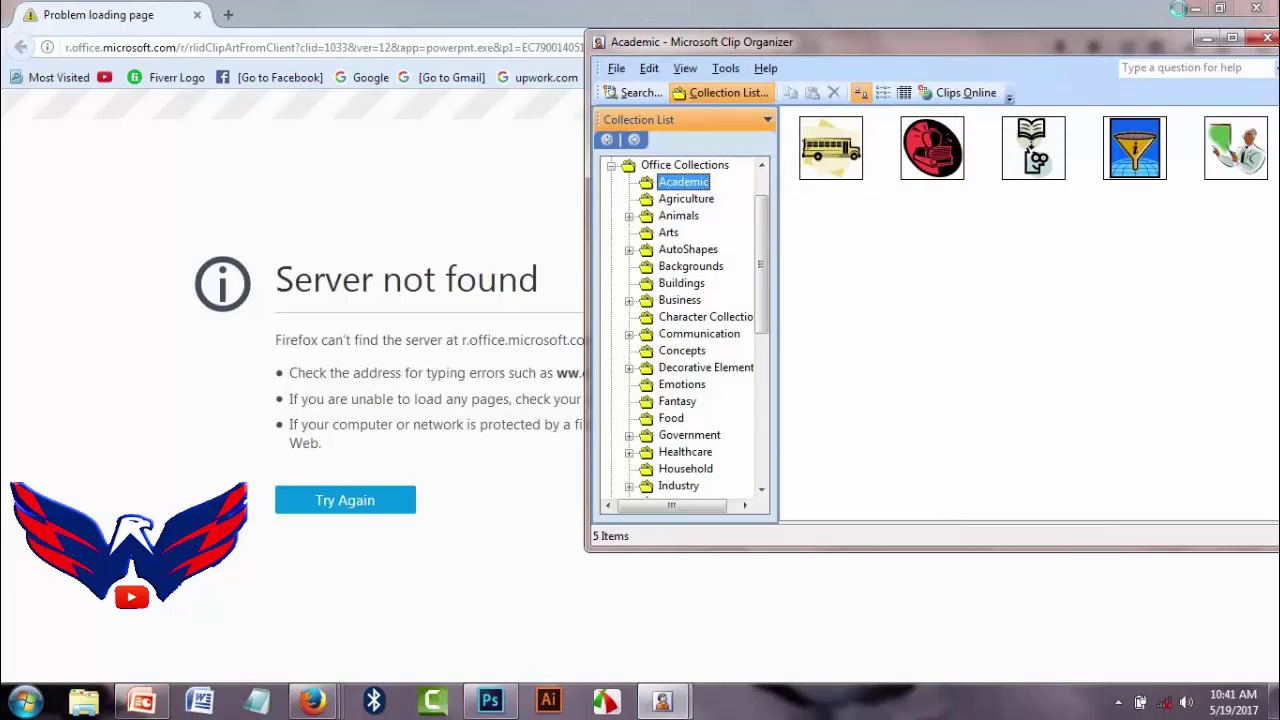
Step: Minimize the browser window and place the teacher clip from the Academic collection near the slide's centre
left_click(1261, 36)
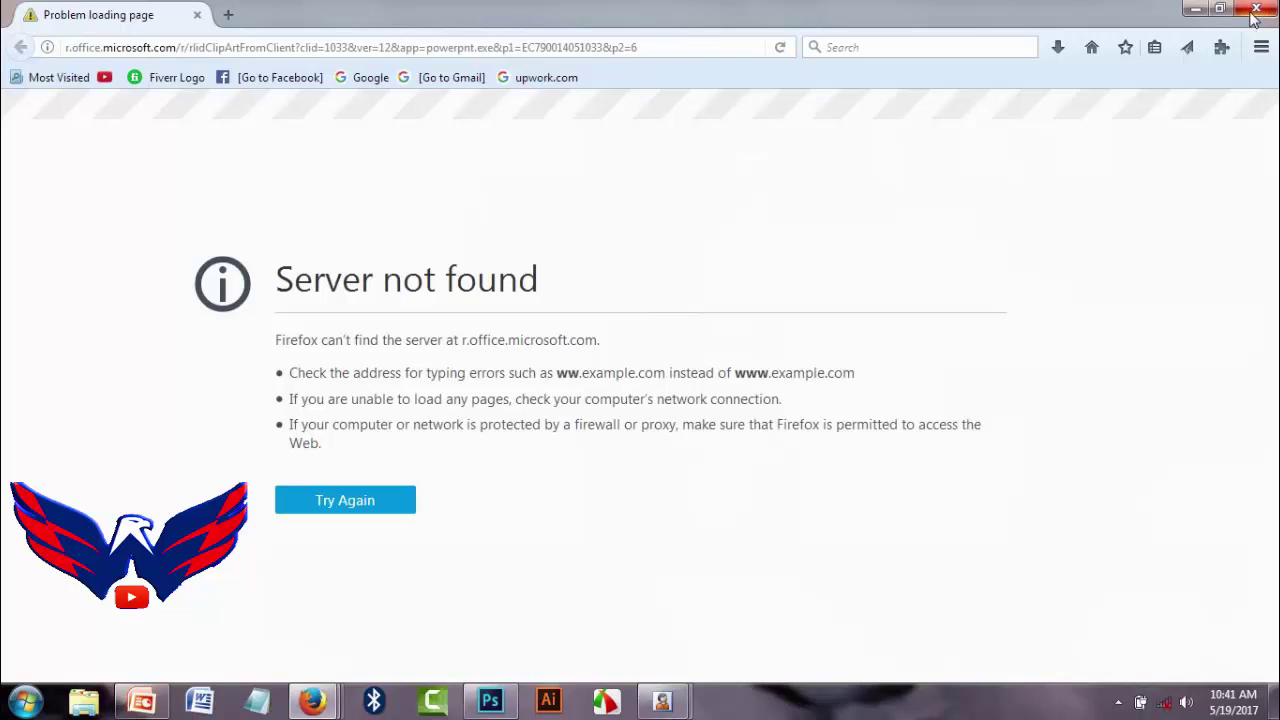
left_click(716, 263)
left_click(1196, 10)
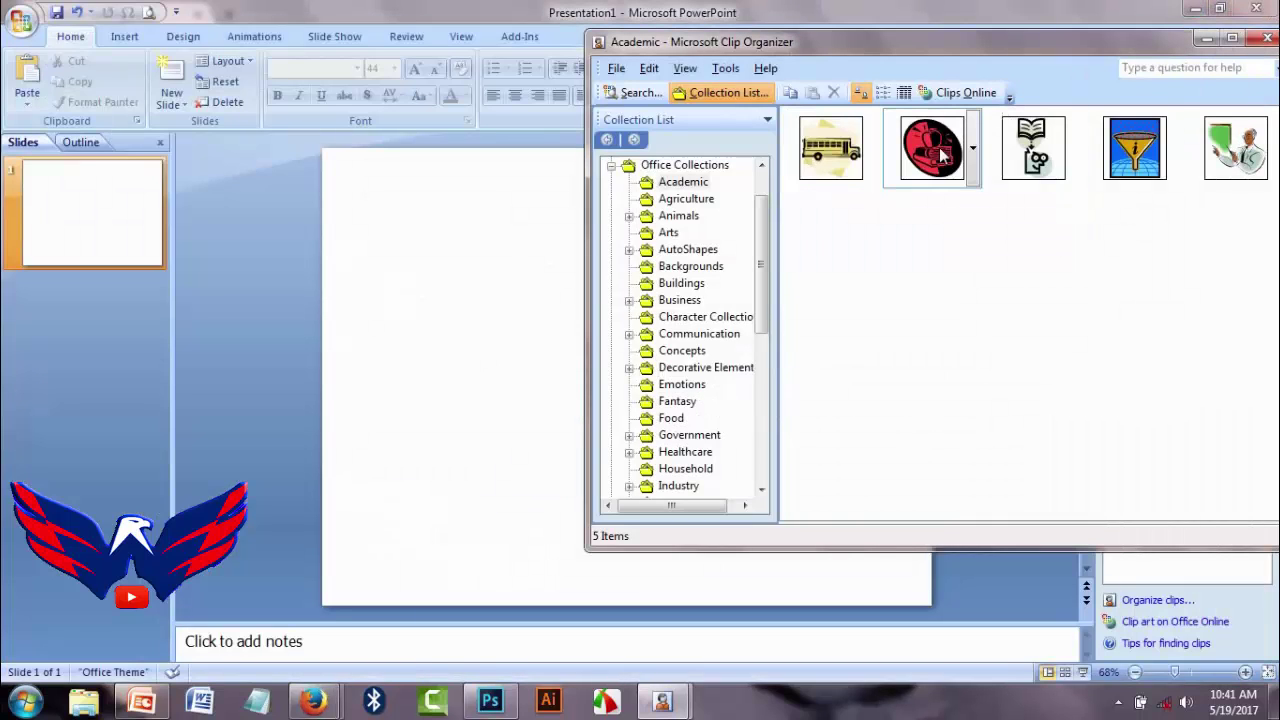
left_click_drag(1134, 175, 645, 340)
left_click_drag(700, 382, 659, 405)
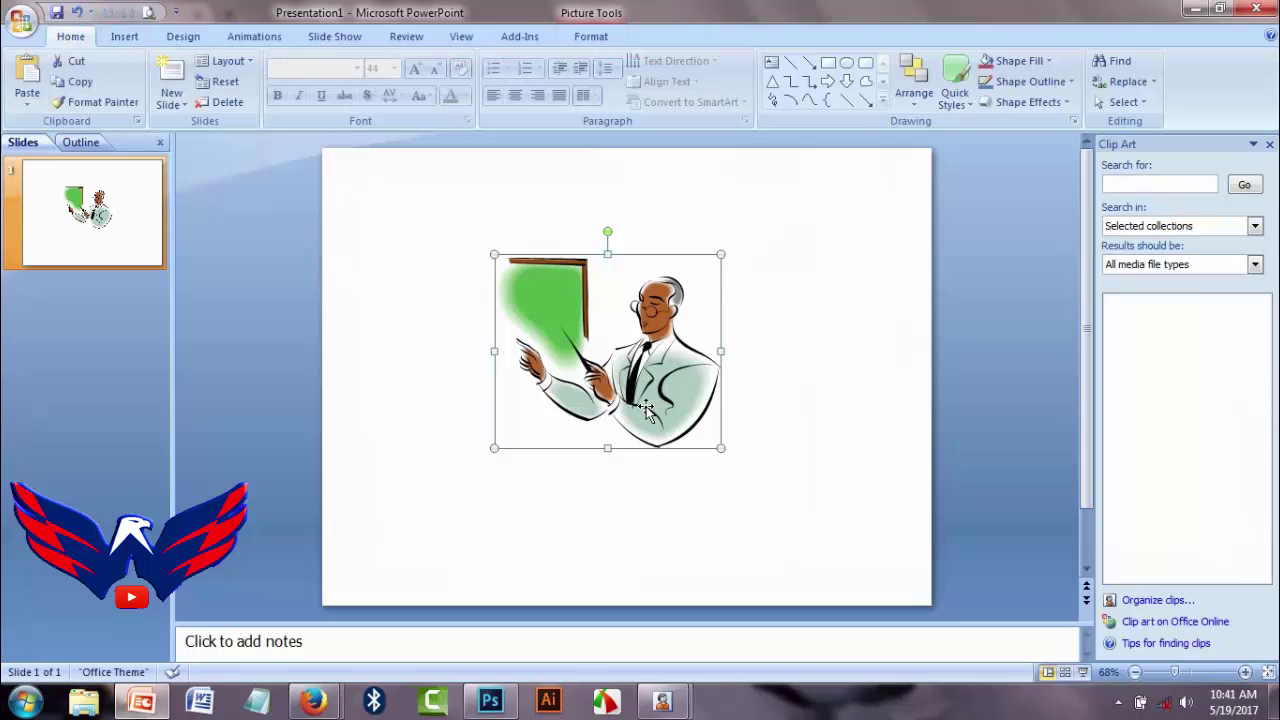
left_click(598, 38)
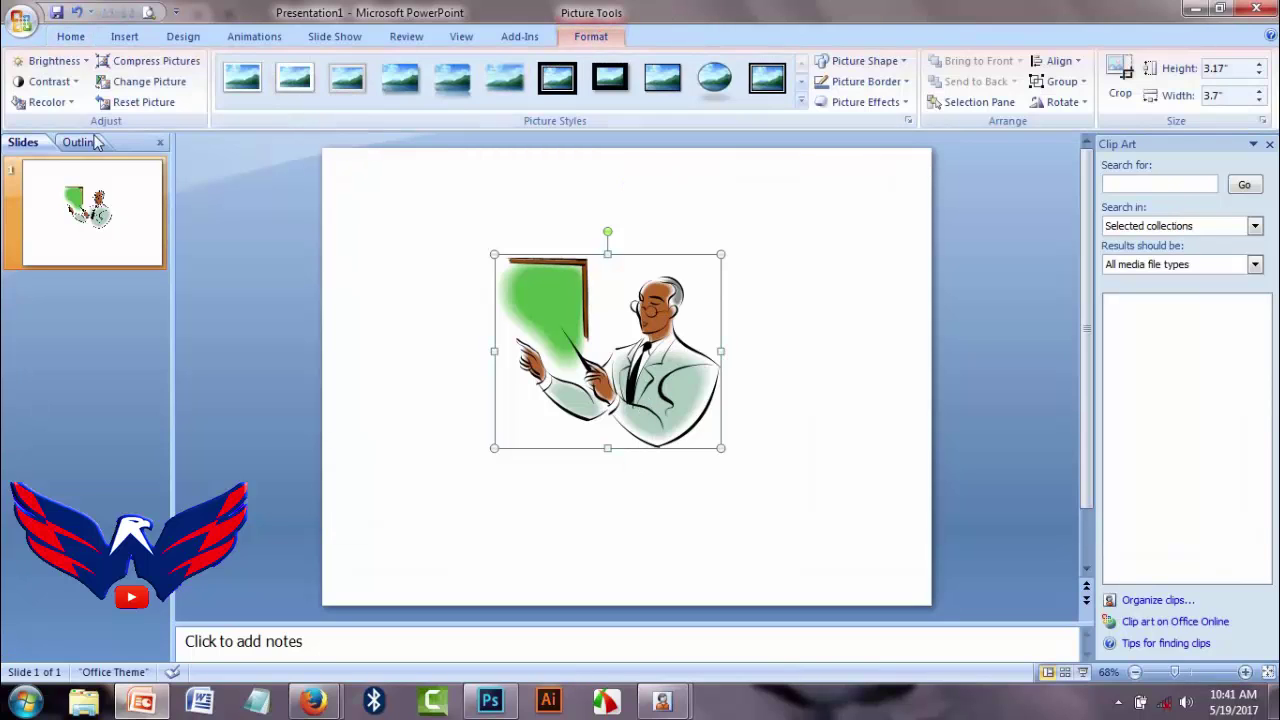
left_click(122, 38)
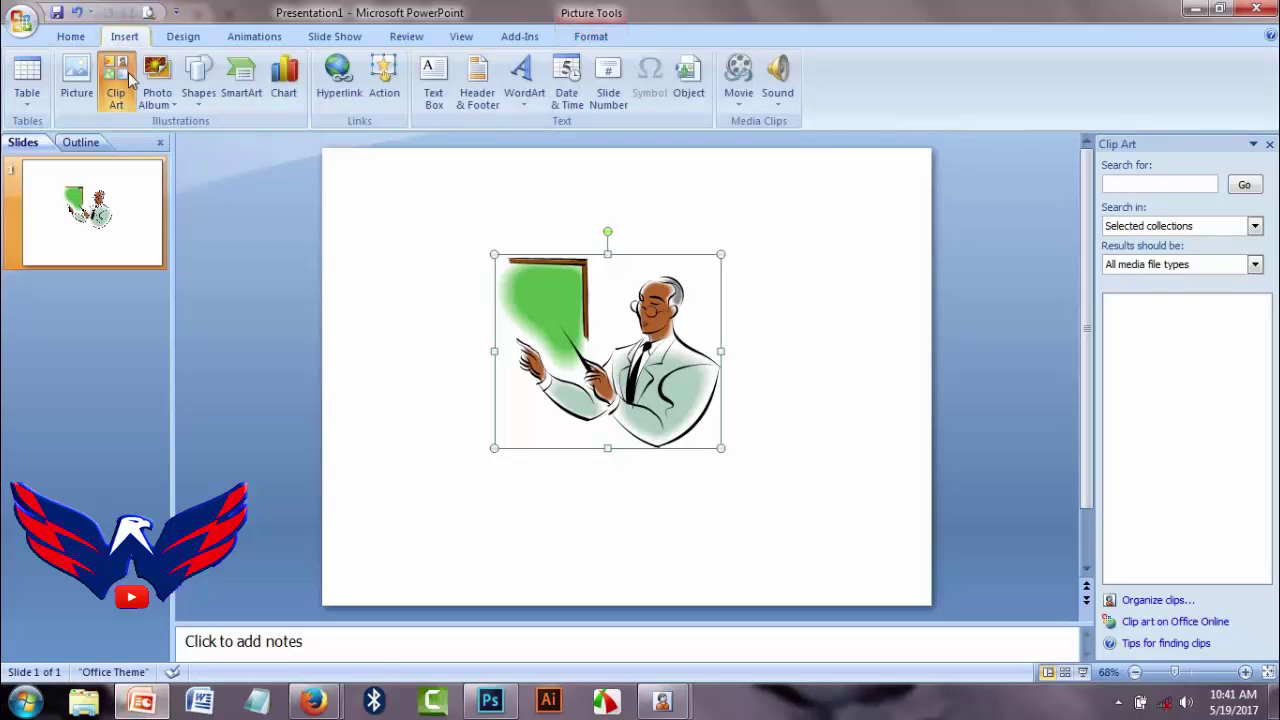